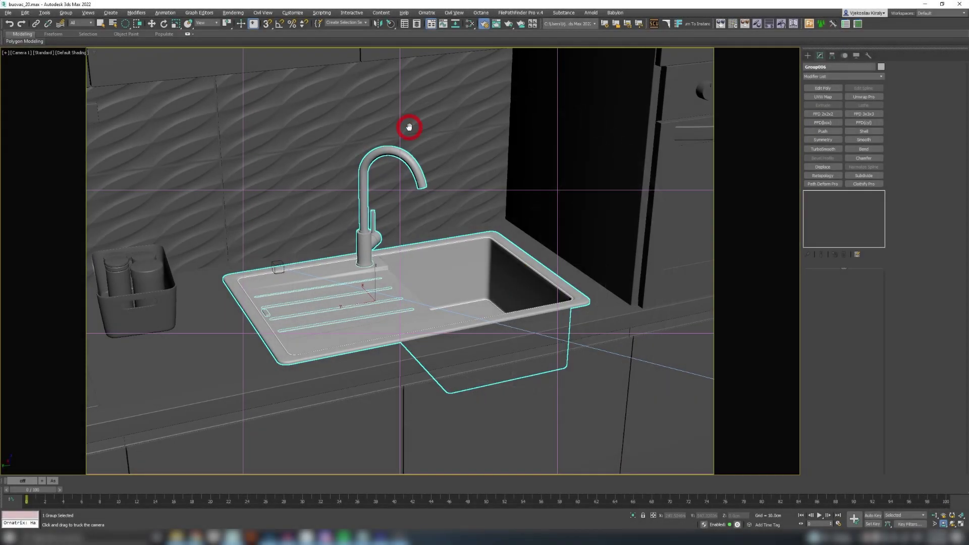
Truck the sink camera slightly and apply the 12x9 field grid from Safe Frames settings.
mouse_move(409, 127)
mouse_down()
mouse_move(503, 267)
mouse_move(380, 170)
mouse_up()
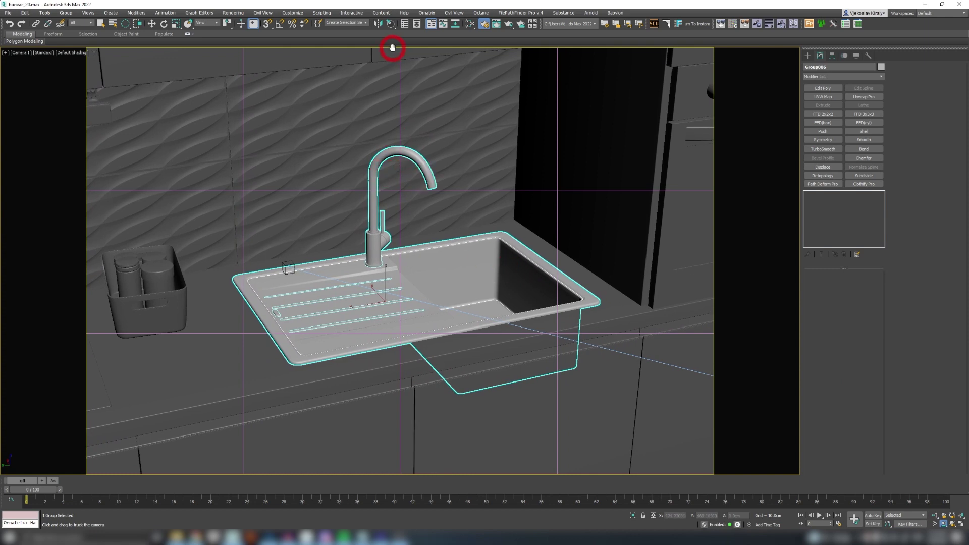
click(6, 53)
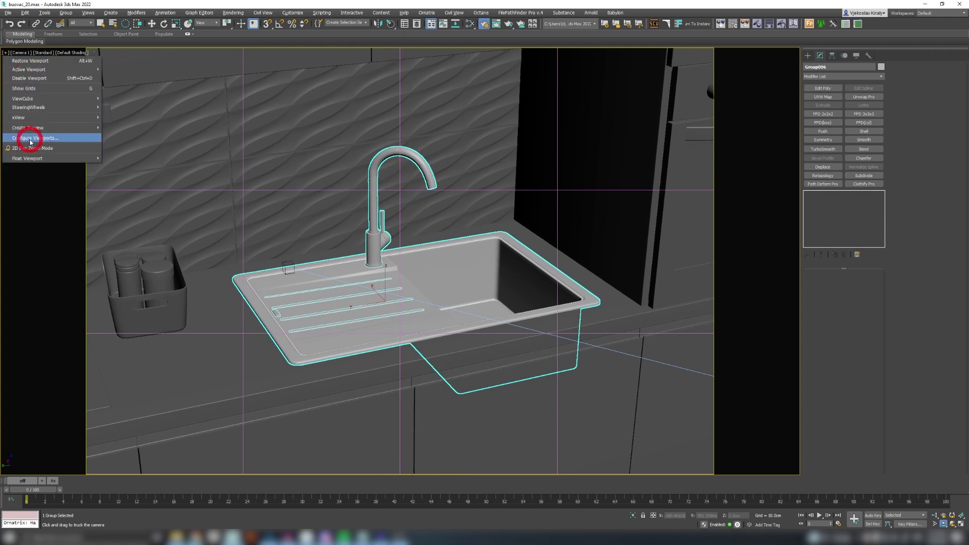
click(30, 138)
click(473, 176)
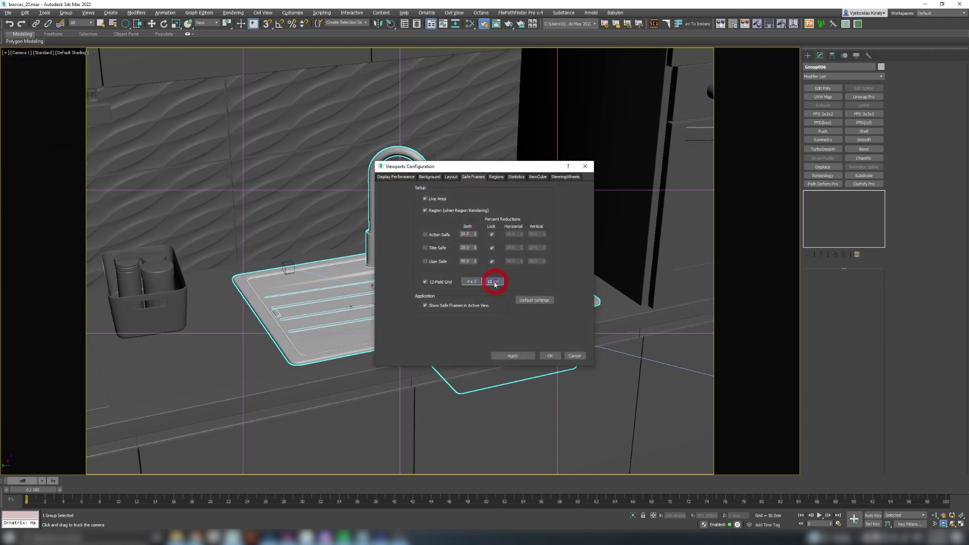
click(515, 357)
drag(478, 165, 737, 170)
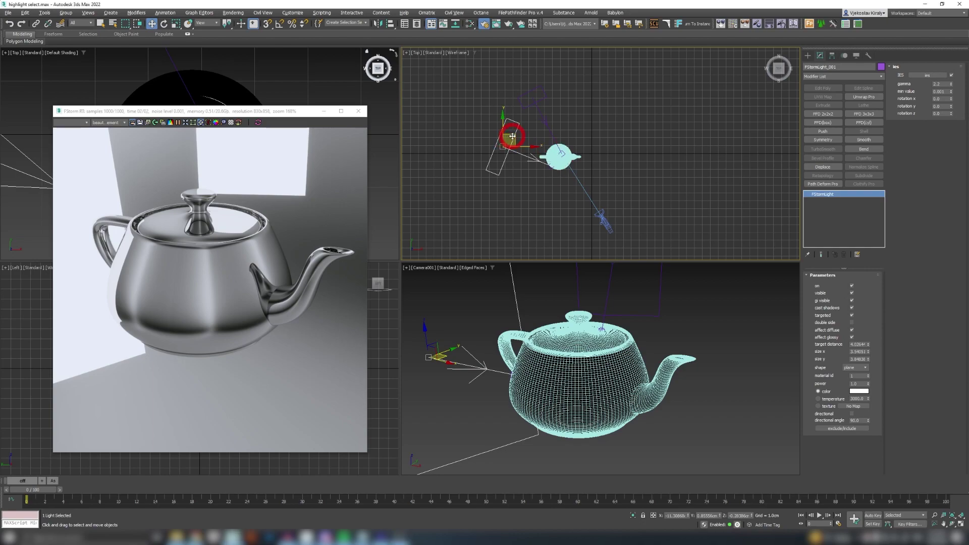
Drag the FStorm plane light in the Top view to shift its reflection on the teapot.
mouse_move(512, 137)
mouse_down()
mouse_move(519, 194)
mouse_move(517, 141)
mouse_up()
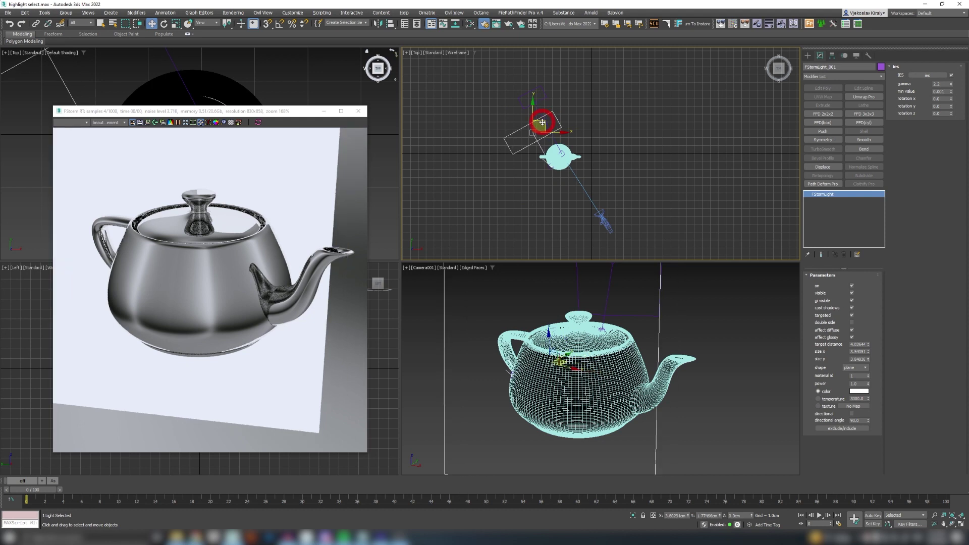
mouse_move(517, 140)
mouse_down()
mouse_move(493, 128)
mouse_move(513, 189)
mouse_move(567, 210)
mouse_move(653, 171)
mouse_move(628, 125)
mouse_up()
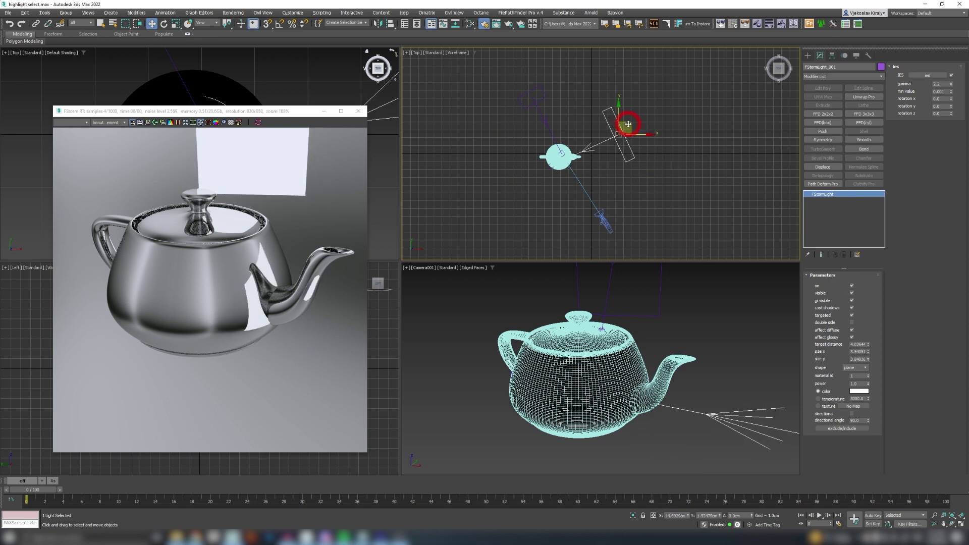
Use Place Highlight to aim the light's highlight onto a spot on the teapot.
click(391, 25)
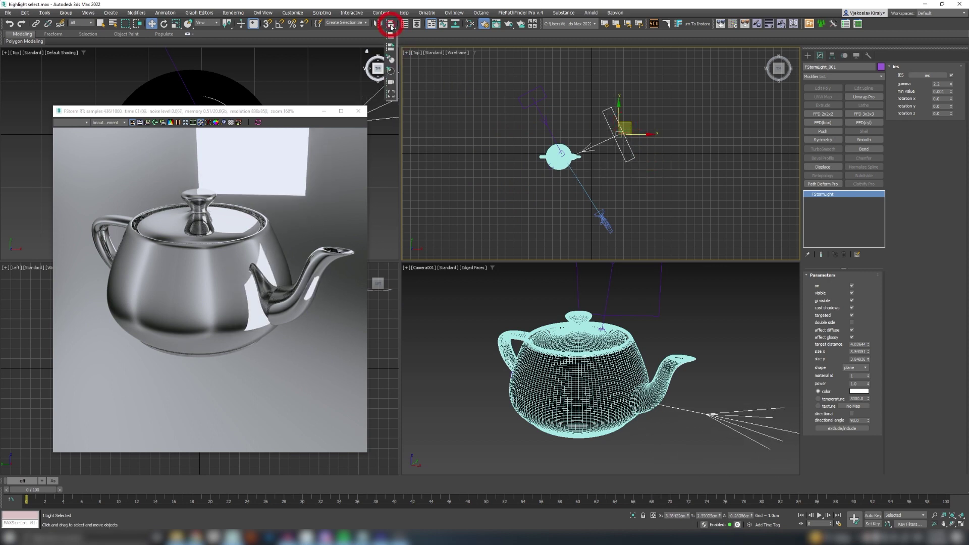
drag(391, 25, 392, 71)
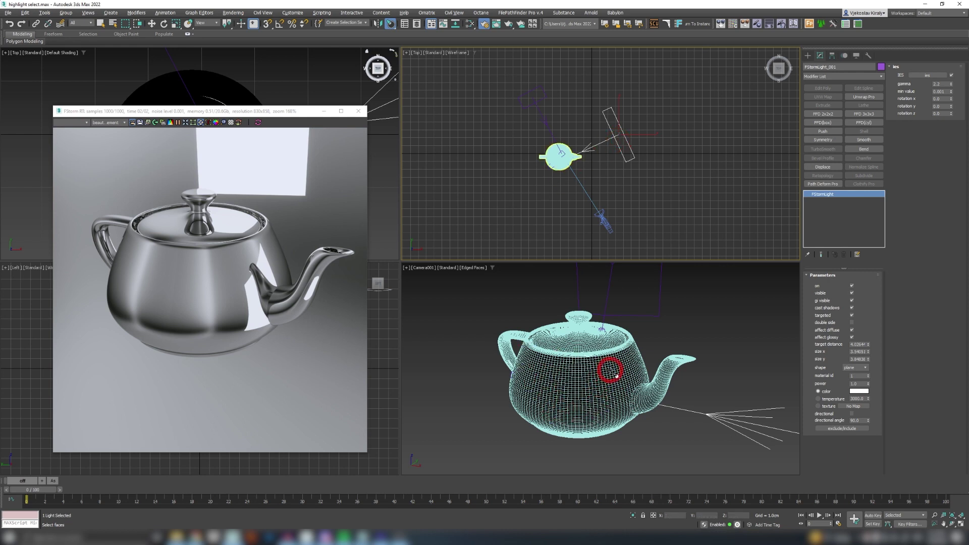
mouse_move(610, 371)
mouse_down()
mouse_move(572, 384)
mouse_move(528, 366)
mouse_move(541, 356)
mouse_up()
key(w)
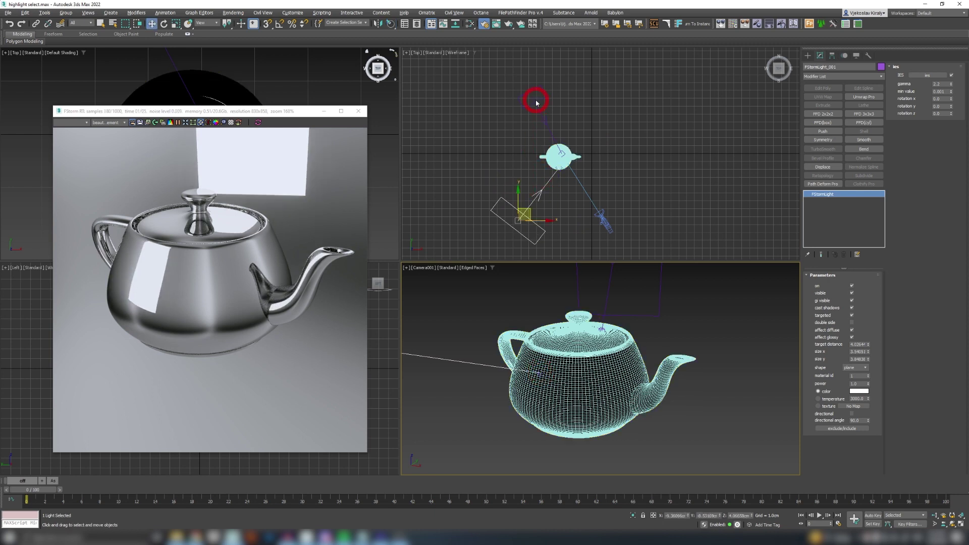
Nudge the light in the Top view and place the highlight on the teapot body again.
drag(535, 102, 536, 95)
click(392, 26)
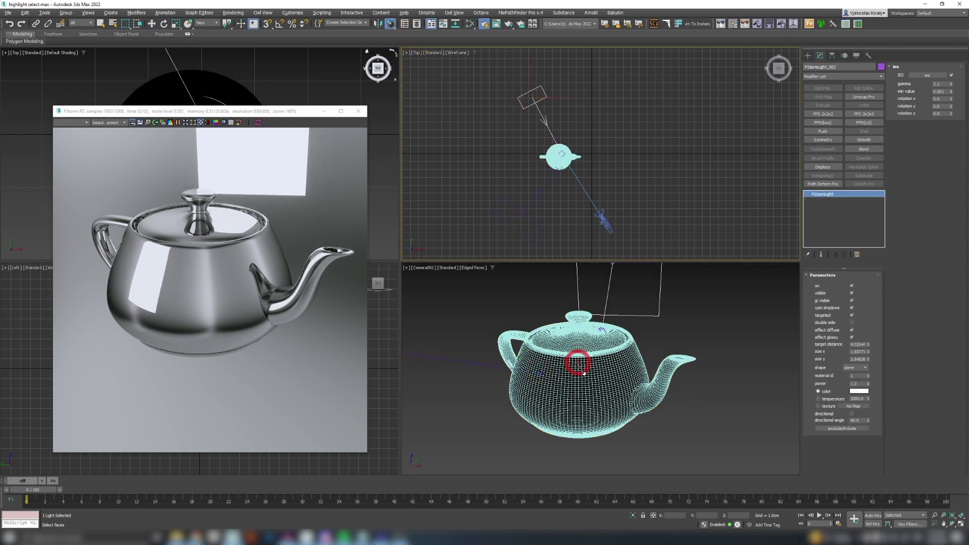
drag(584, 389, 615, 389)
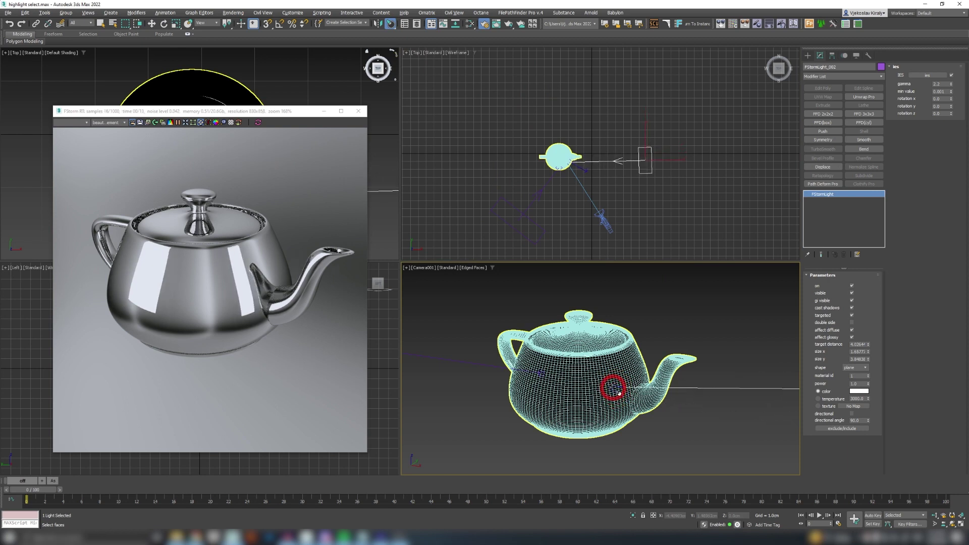
key(w)
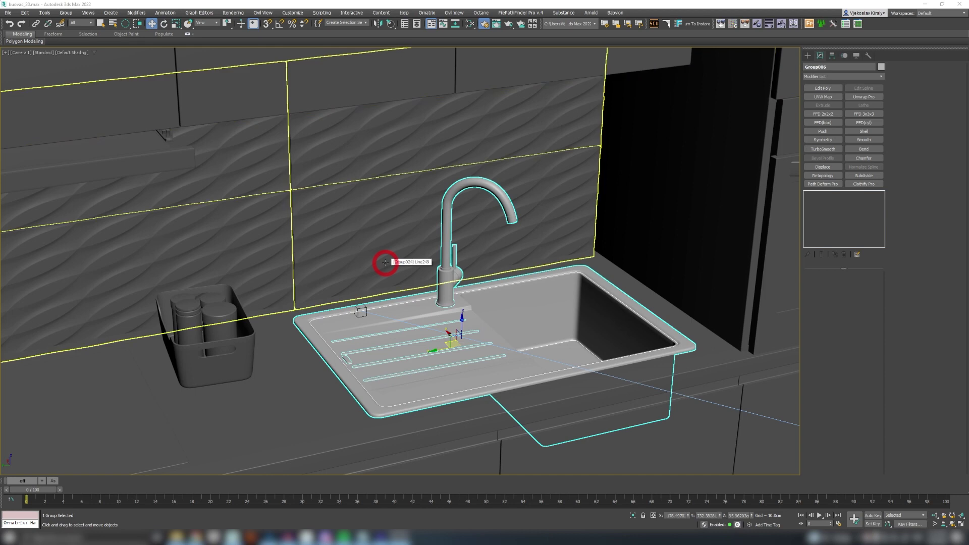
Turn on Show Safe Frames for the sink camera and open the viewport configuration.
click(16, 53)
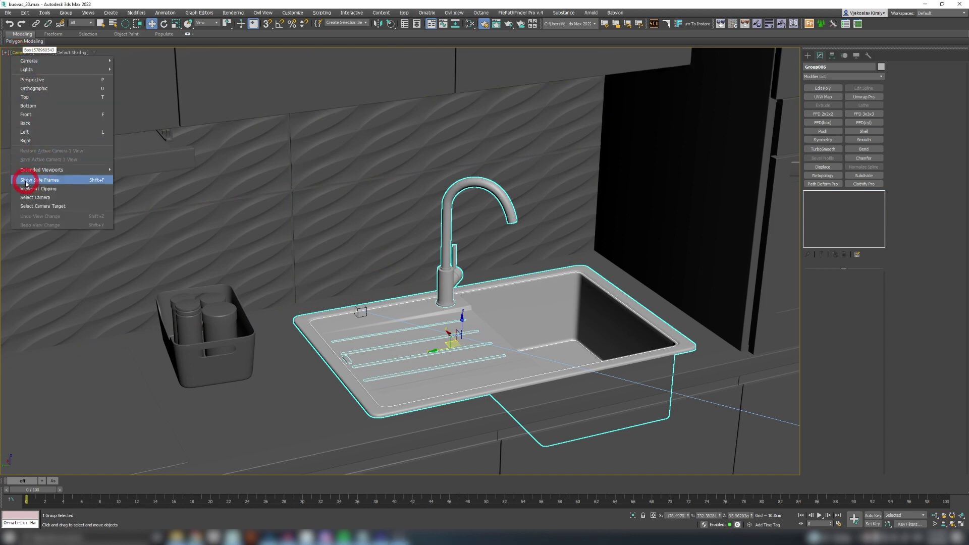
click(50, 180)
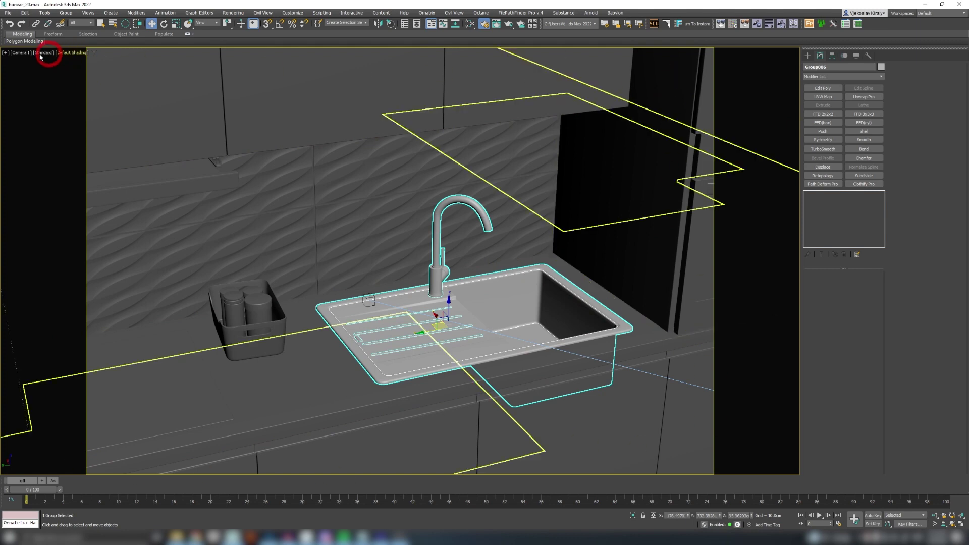
click(7, 53)
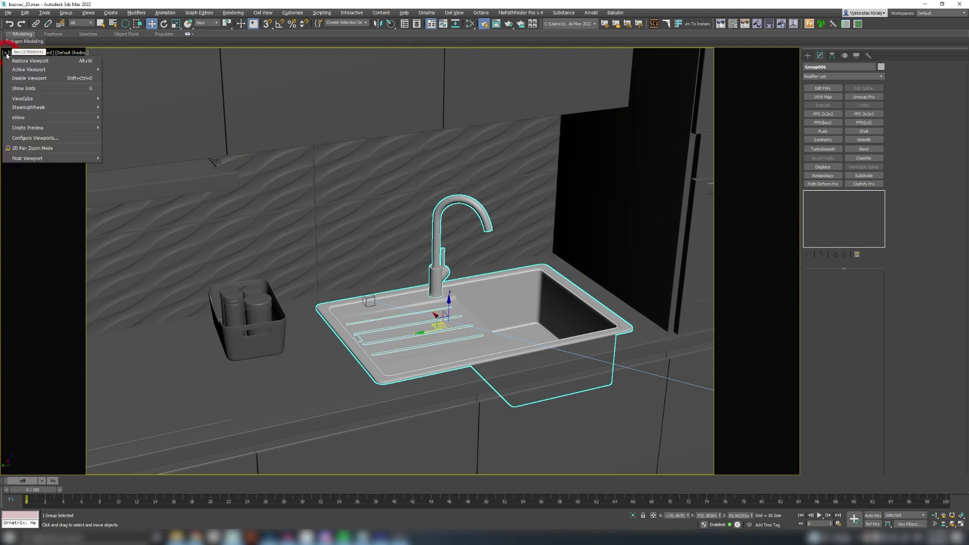
click(35, 138)
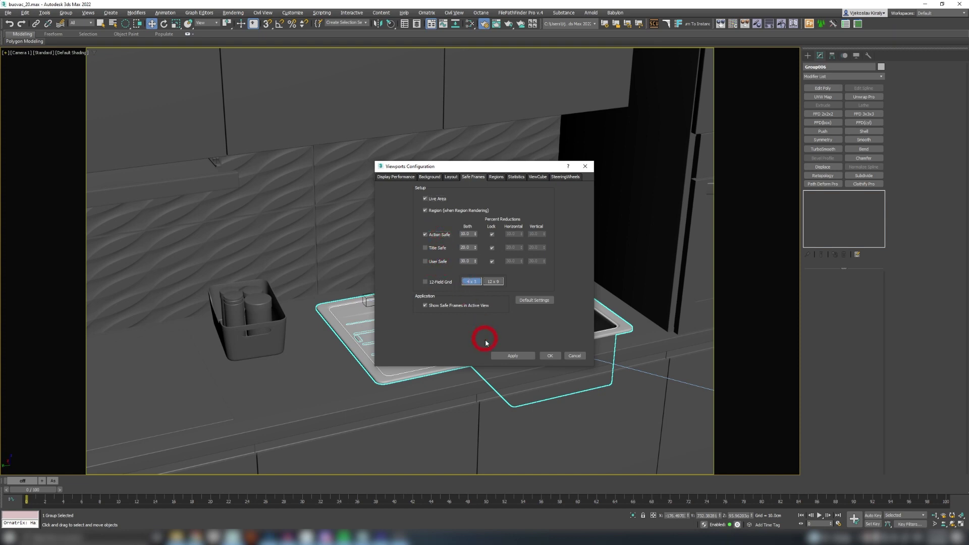
Leave only the User Safe frame on at 40 percent, then apply and confirm.
click(500, 354)
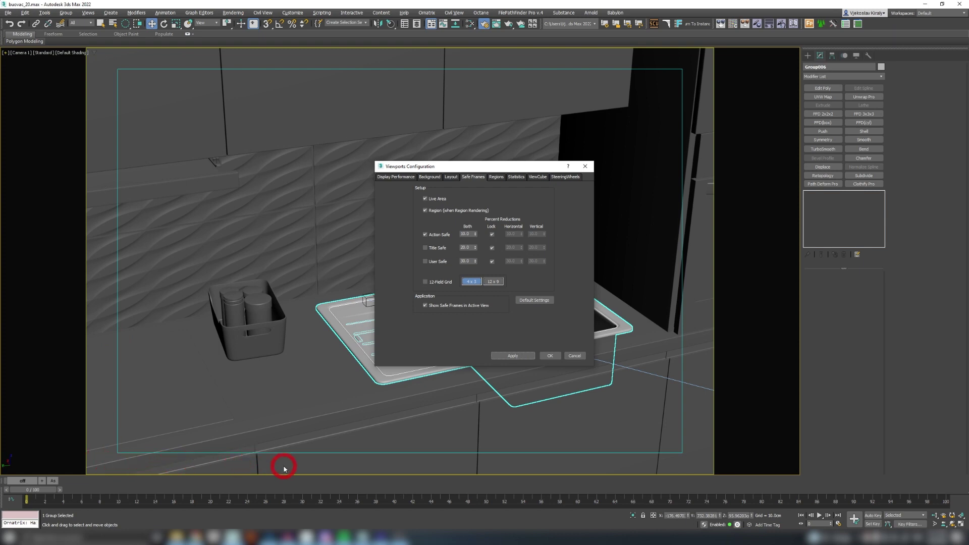
click(510, 350)
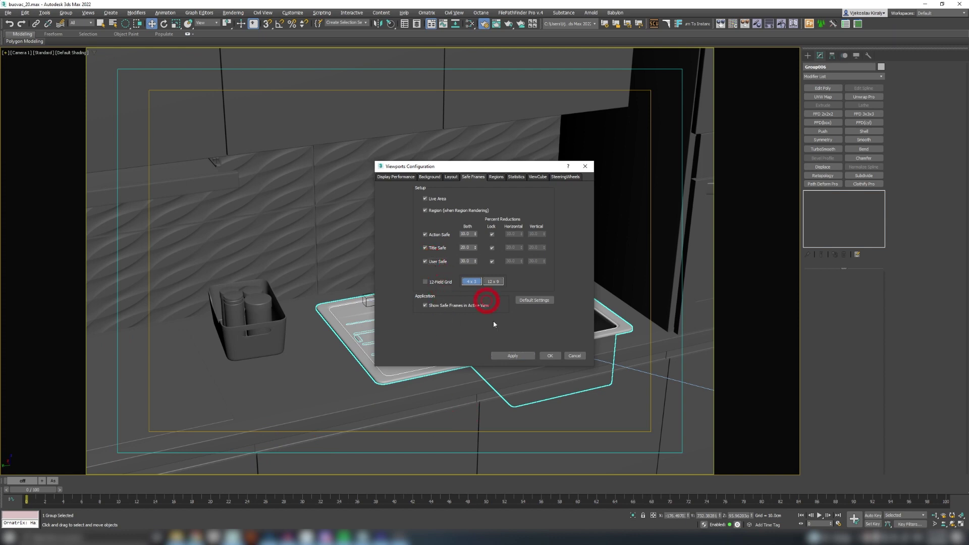
click(521, 355)
click(512, 355)
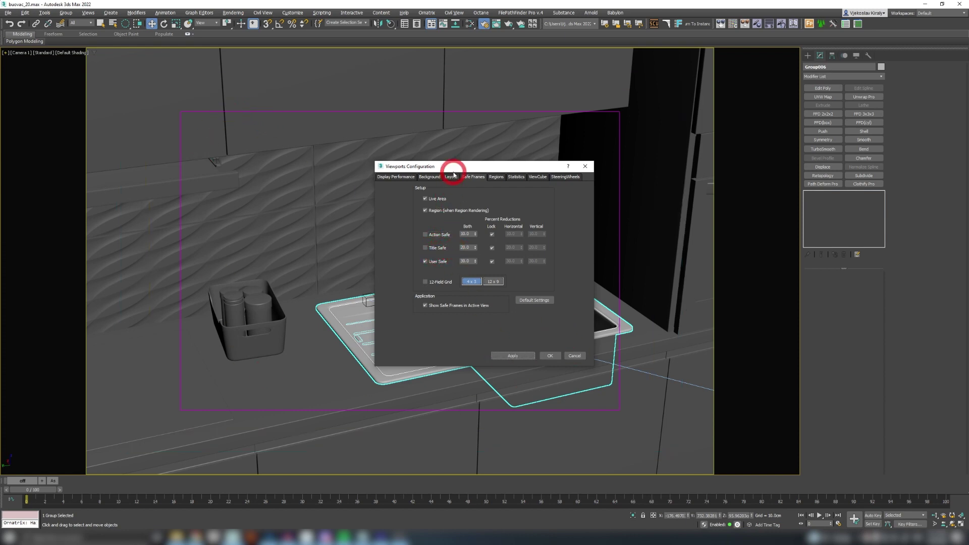
drag(452, 168, 698, 151)
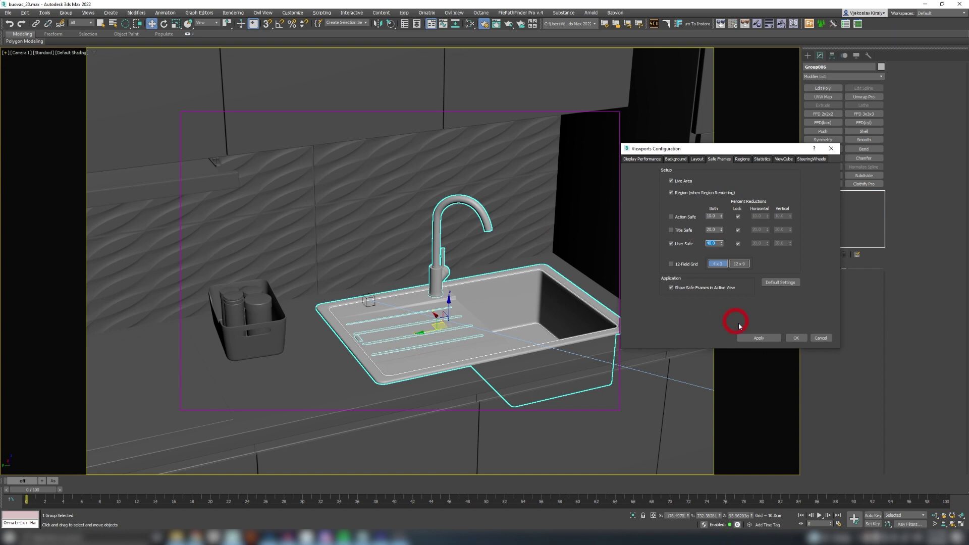
click(772, 338)
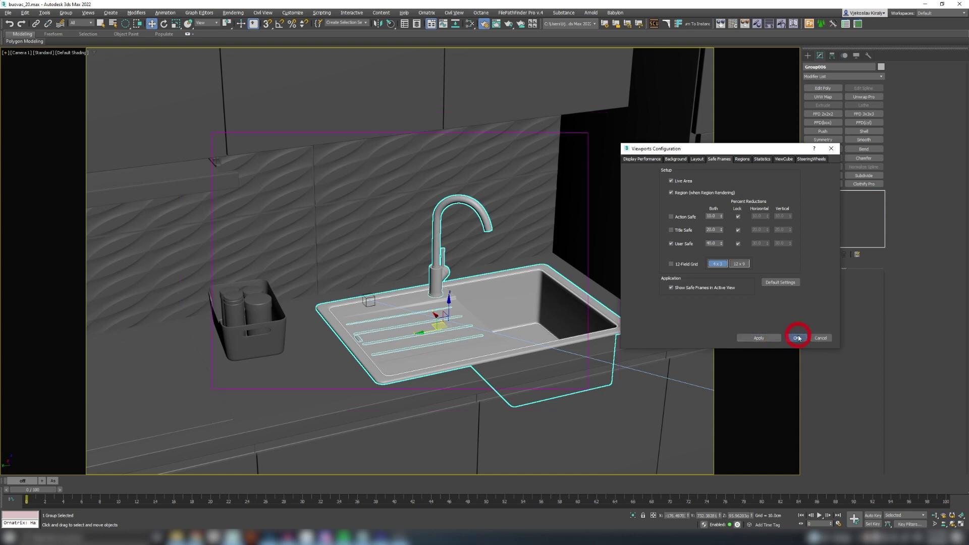
click(799, 338)
Truck and dolly the camera to frame the sink more closely.
click(947, 521)
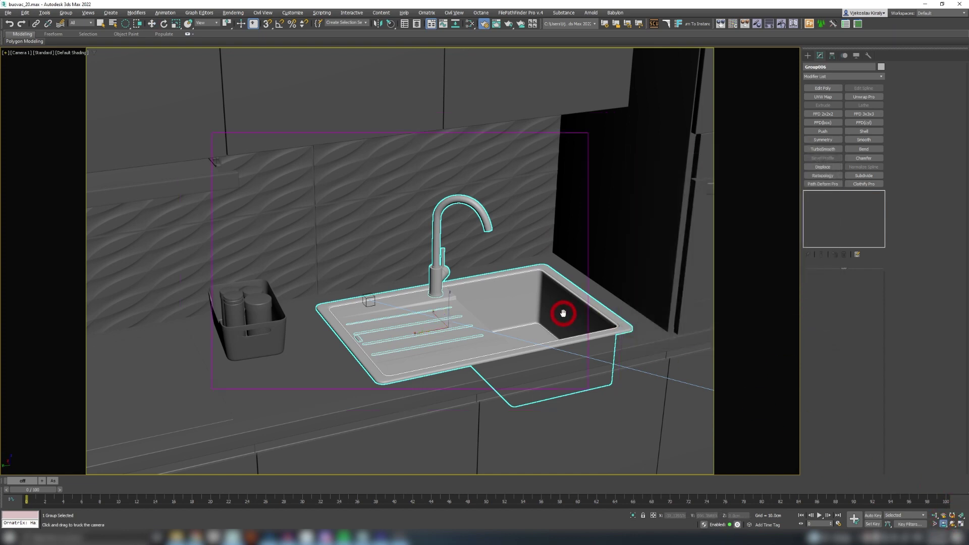
drag(563, 314, 485, 281)
click(934, 516)
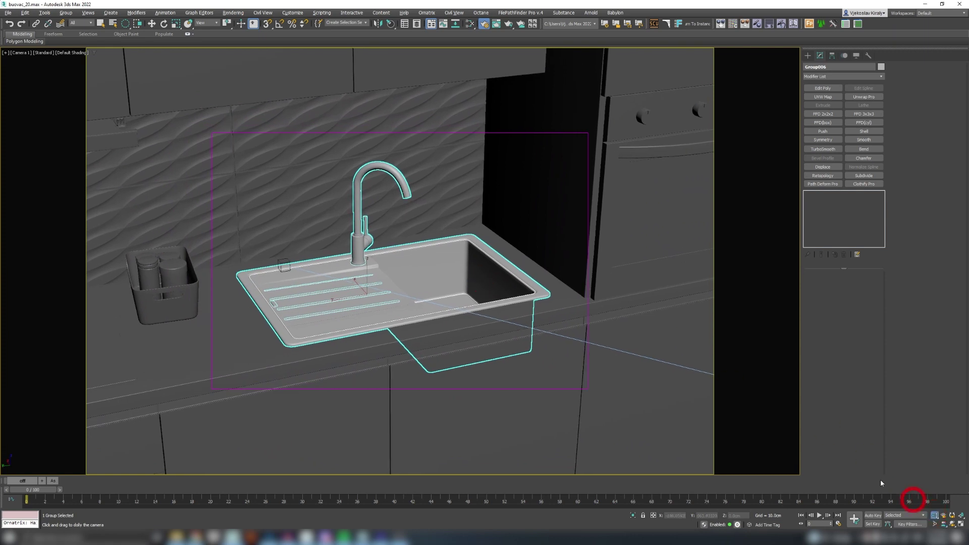
drag(436, 262, 437, 262)
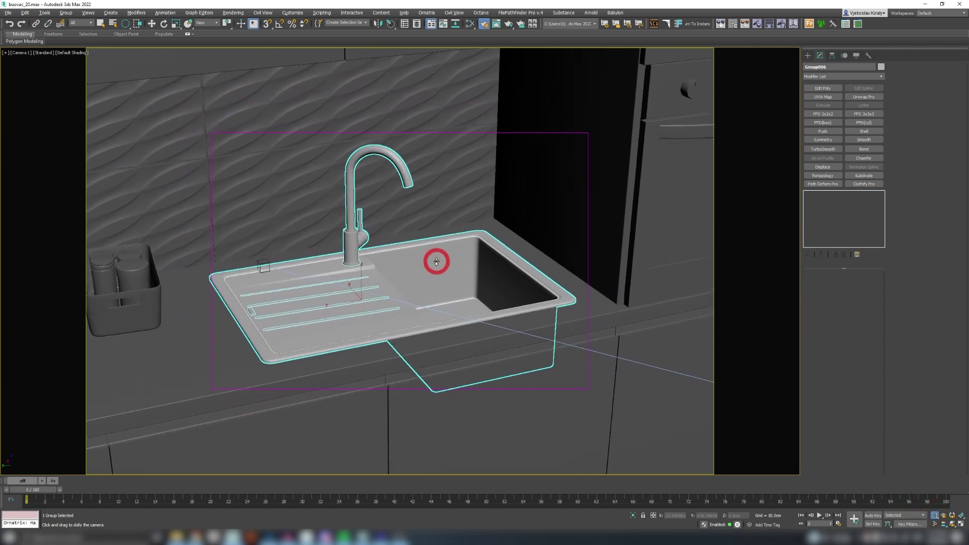
click(944, 525)
drag(542, 348, 548, 349)
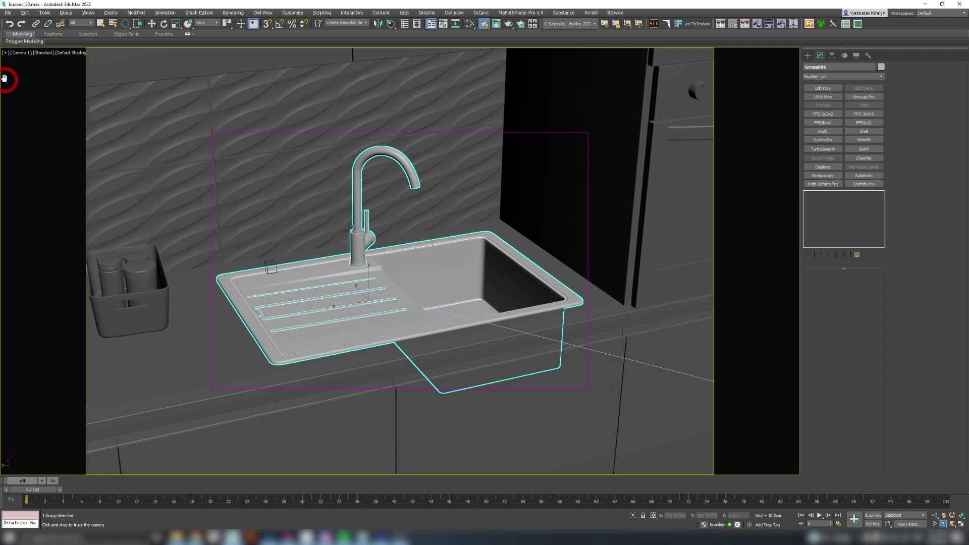
Reopen the viewport configuration and turn off the User Safe frame.
click(7, 52)
click(23, 137)
click(426, 261)
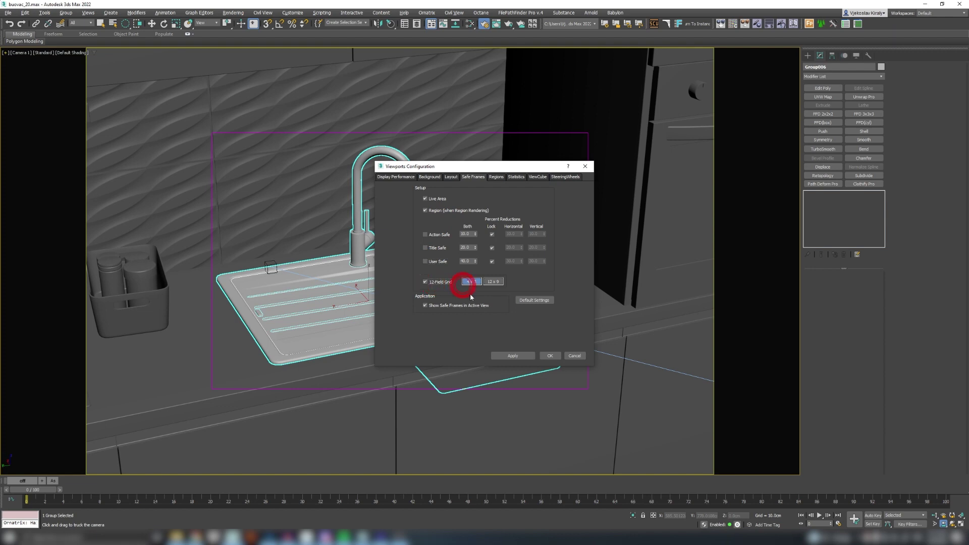
Enable the field grid overlay and confirm the viewport settings.
click(500, 349)
drag(455, 166, 736, 161)
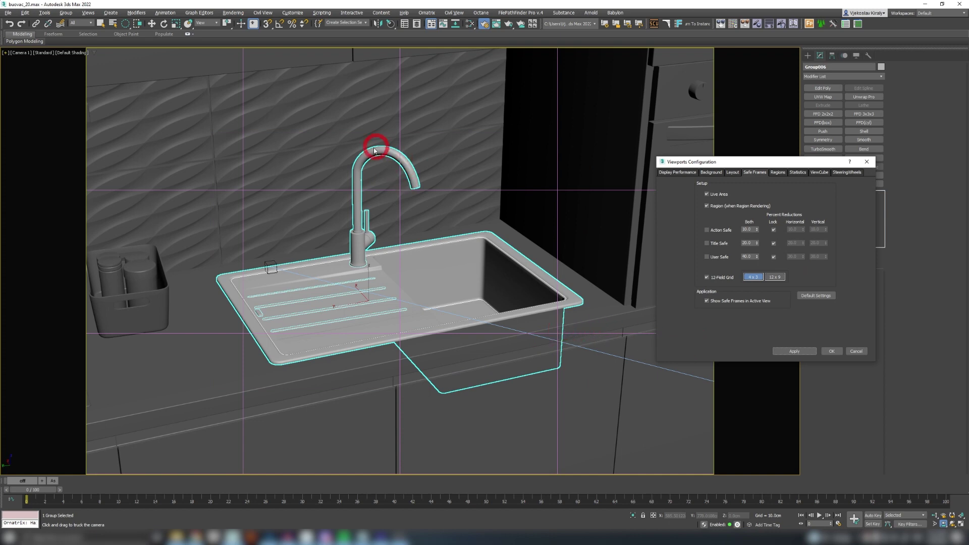
click(831, 351)
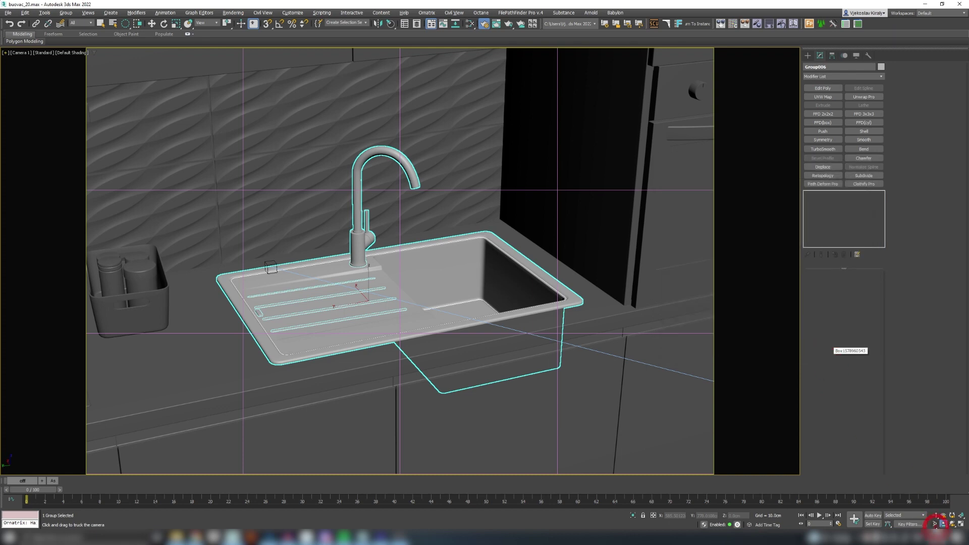
Shift the camera view slightly right and turn on the 12-field grid.
drag(447, 216, 455, 216)
drag(498, 267, 508, 268)
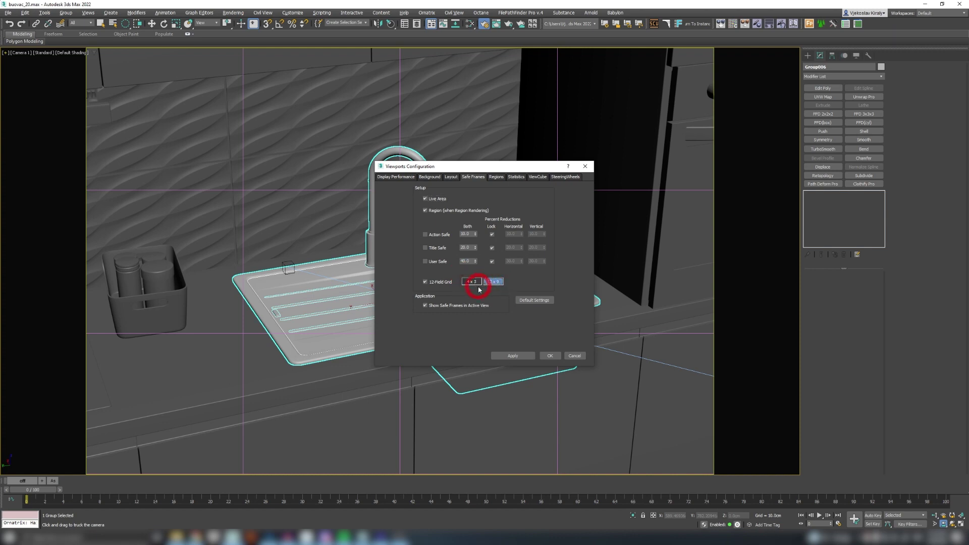
click(513, 356)
drag(474, 168, 734, 174)
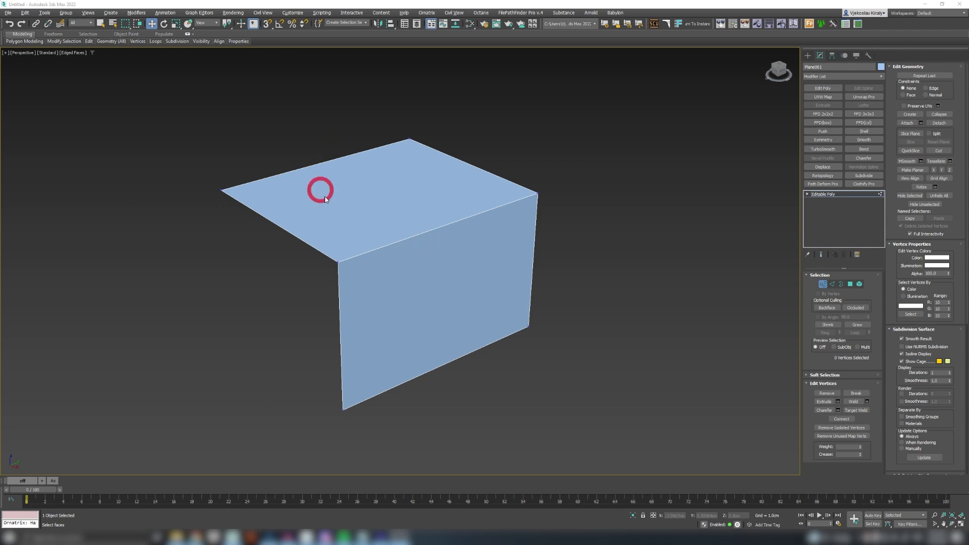
Cut a new edge from the far top edge down the front face to the bottom edge.
right_click(419, 263)
click(423, 201)
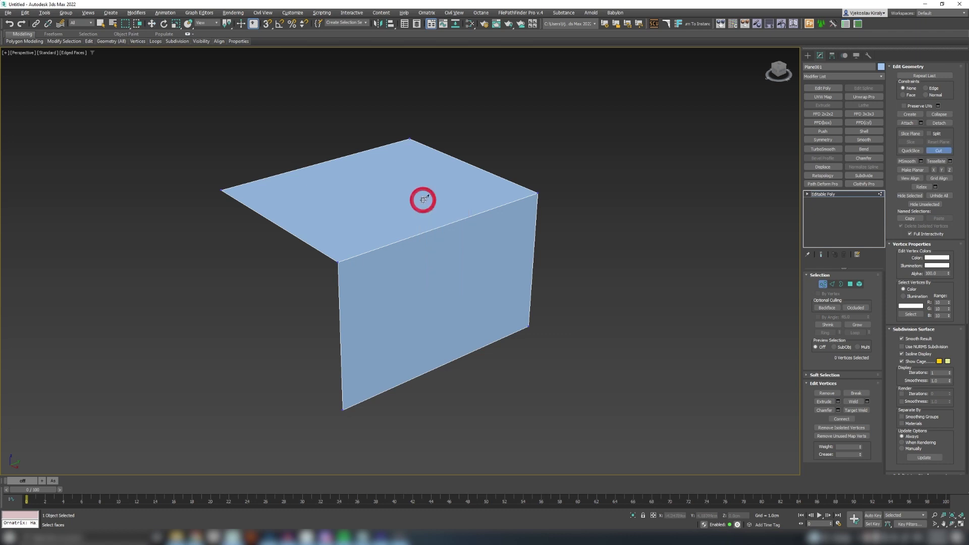
click(282, 173)
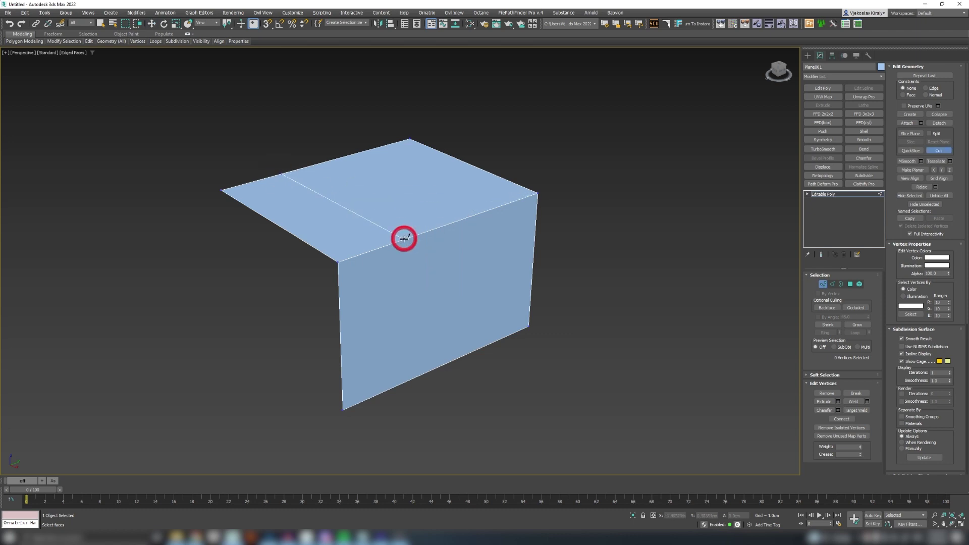
click(403, 238)
click(429, 371)
right_click(438, 339)
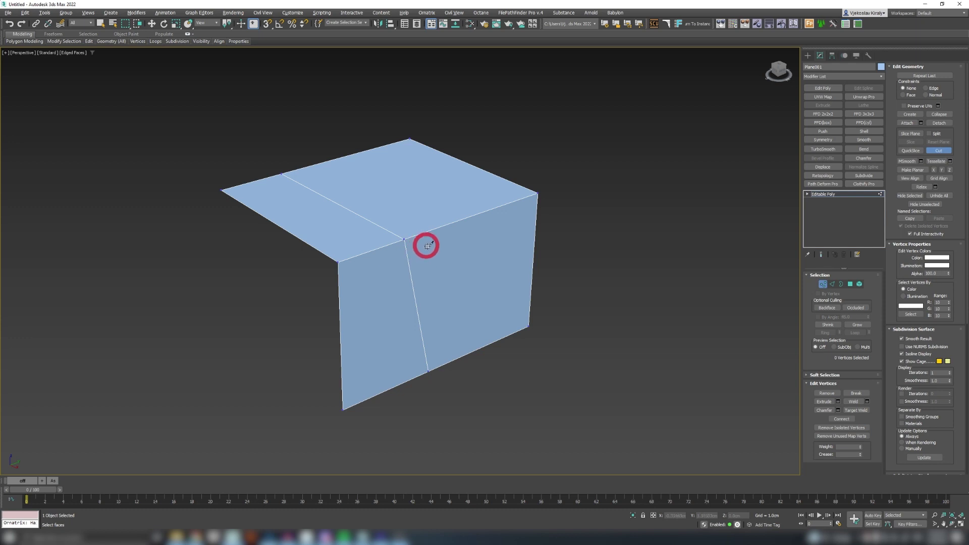
Add two horizontal Swift Loops across the front face.
right_click(431, 246)
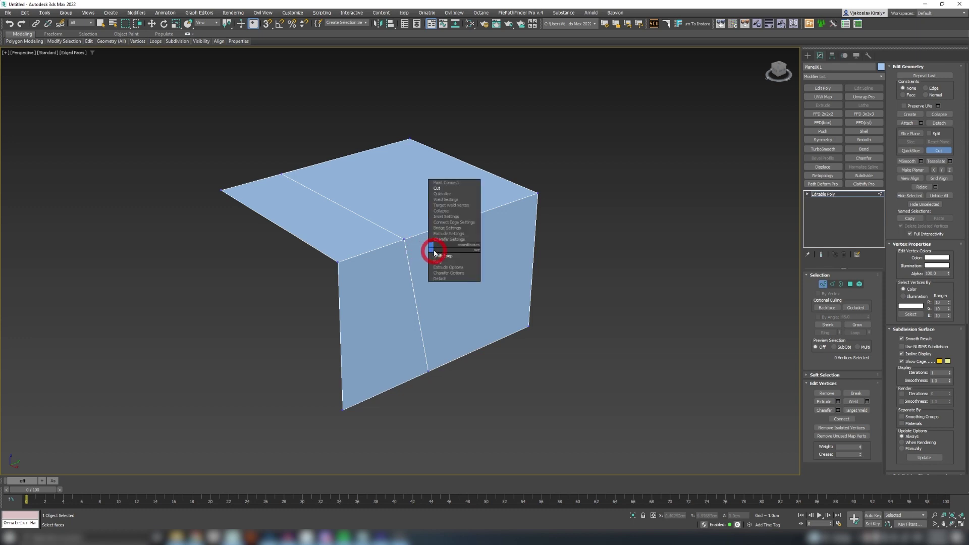
click(439, 256)
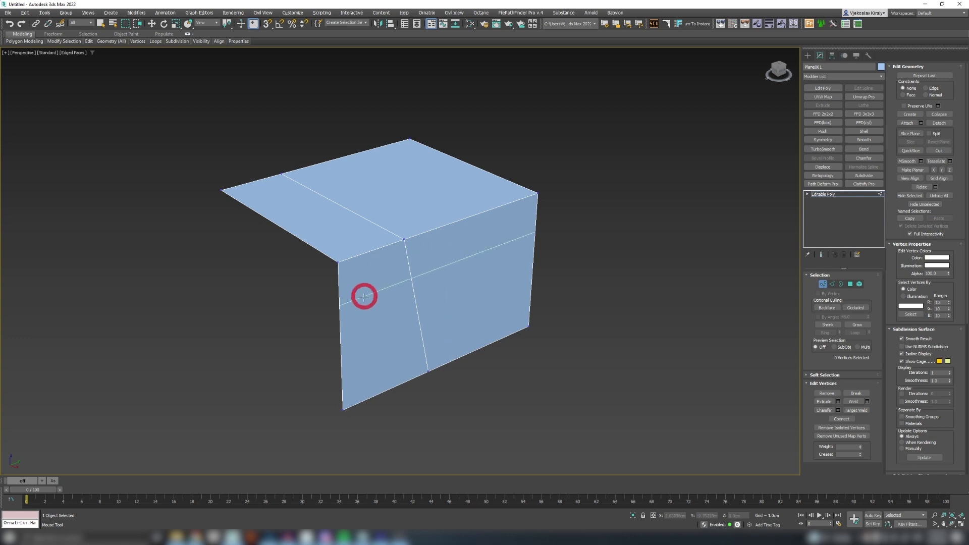
click(353, 321)
click(353, 358)
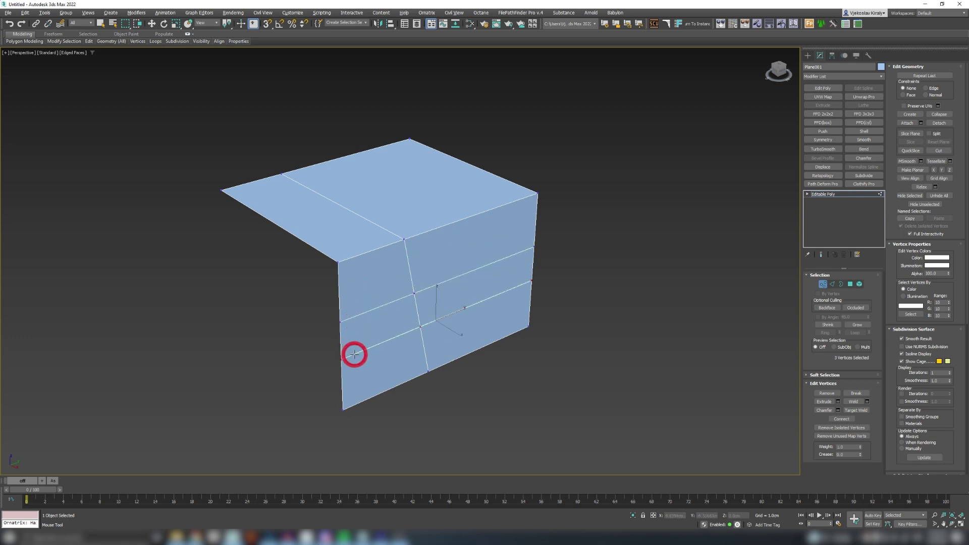
key(w)
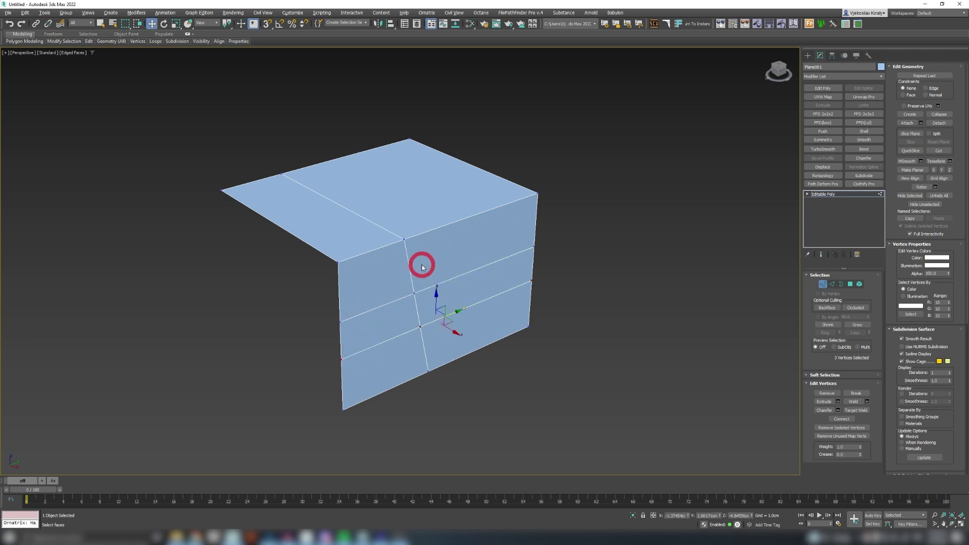
Cut an edge from the front top edge down to the bottom edge.
right_click(423, 267)
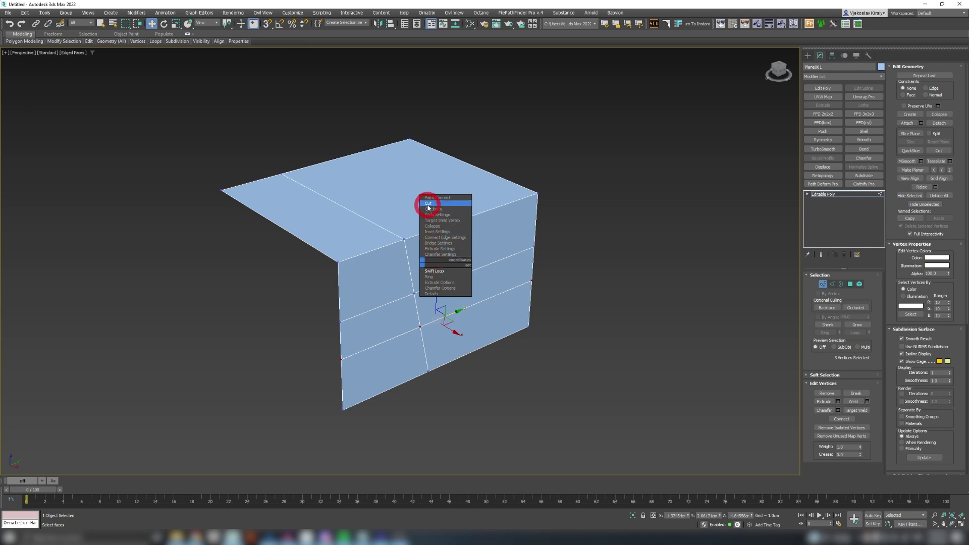
click(435, 262)
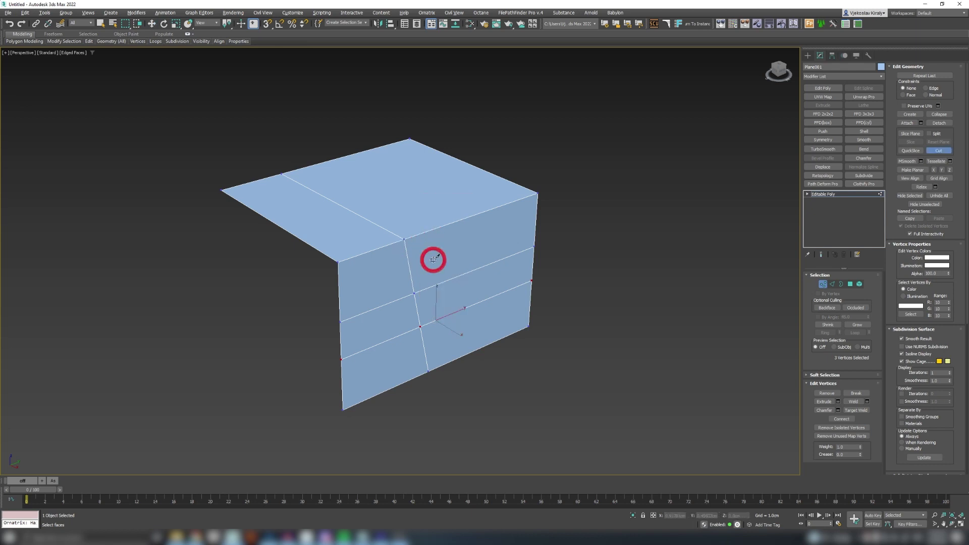
click(446, 226)
click(485, 347)
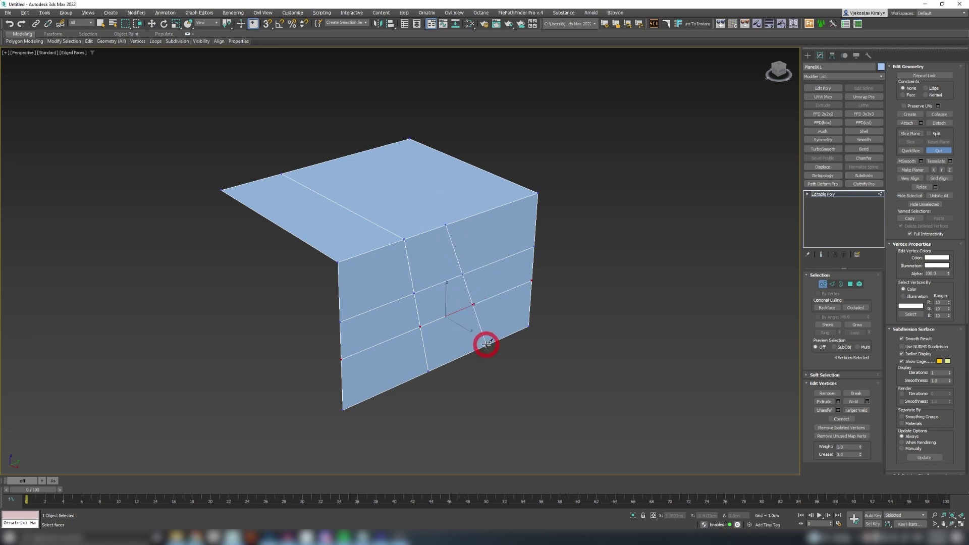
right_click(439, 259)
click(445, 256)
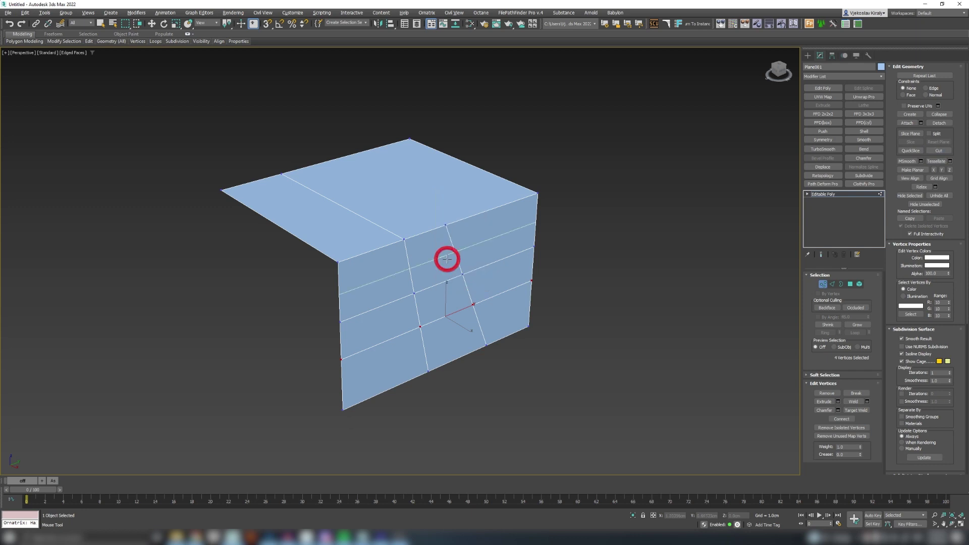
Raise a front-face vertex and add a vertical Swift Loop through the front face.
drag(445, 260, 422, 259)
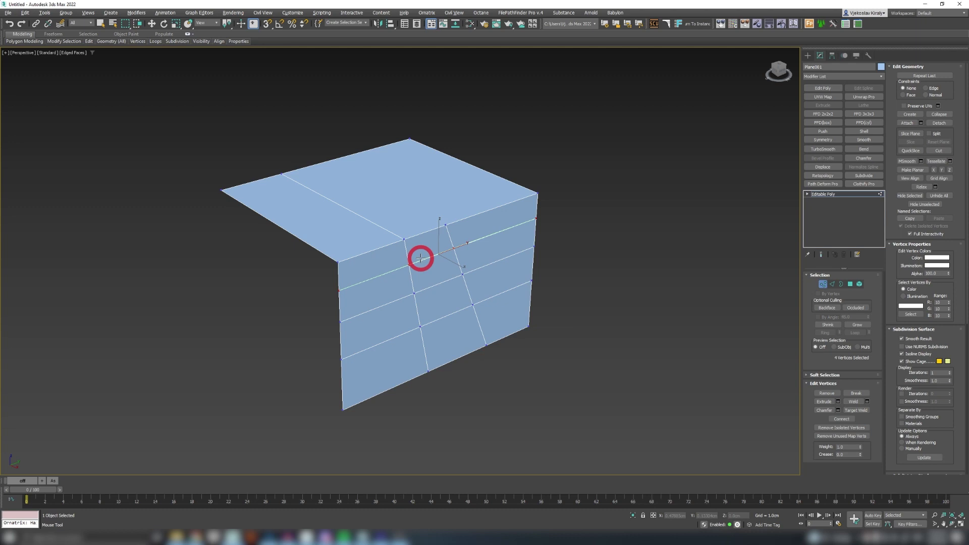
right_click(421, 259)
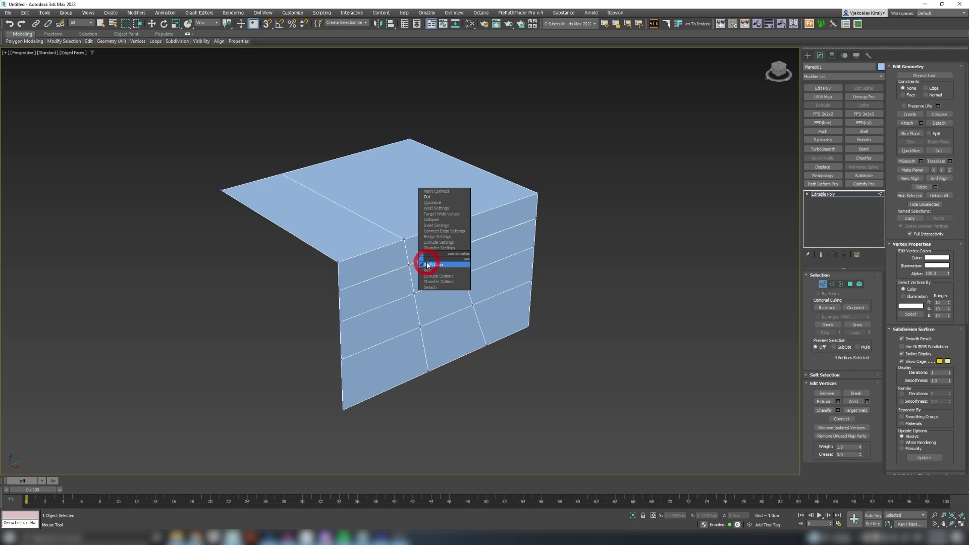
click(428, 265)
key(w)
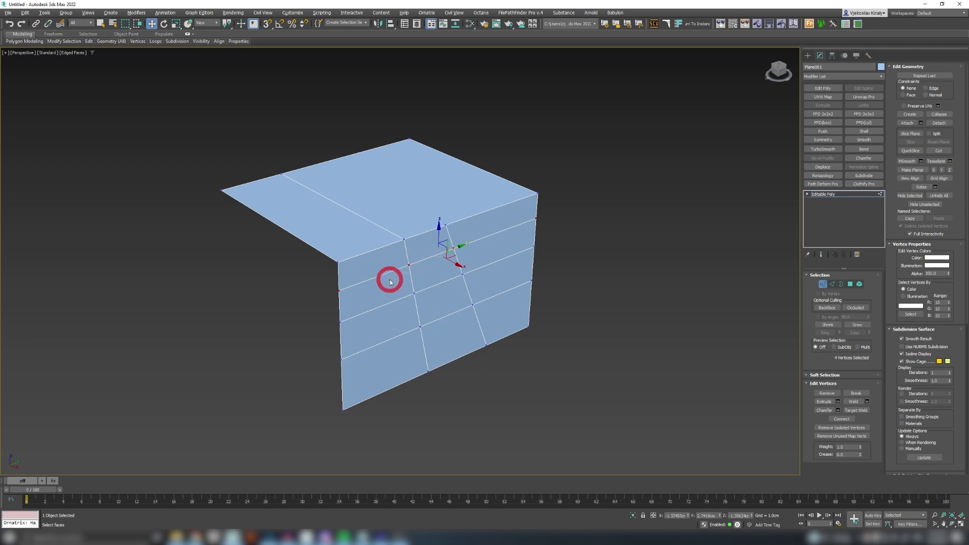
right_click(390, 282)
click(399, 277)
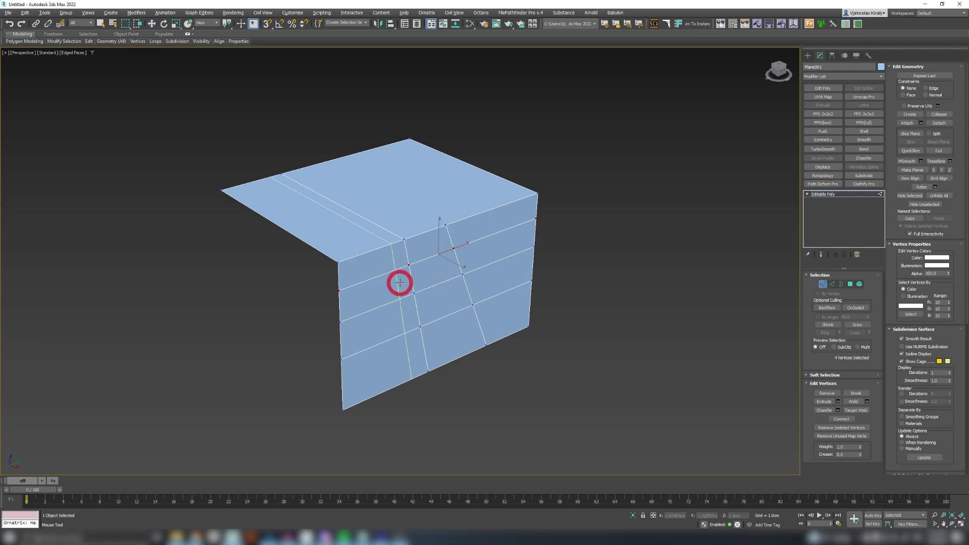
key(w)
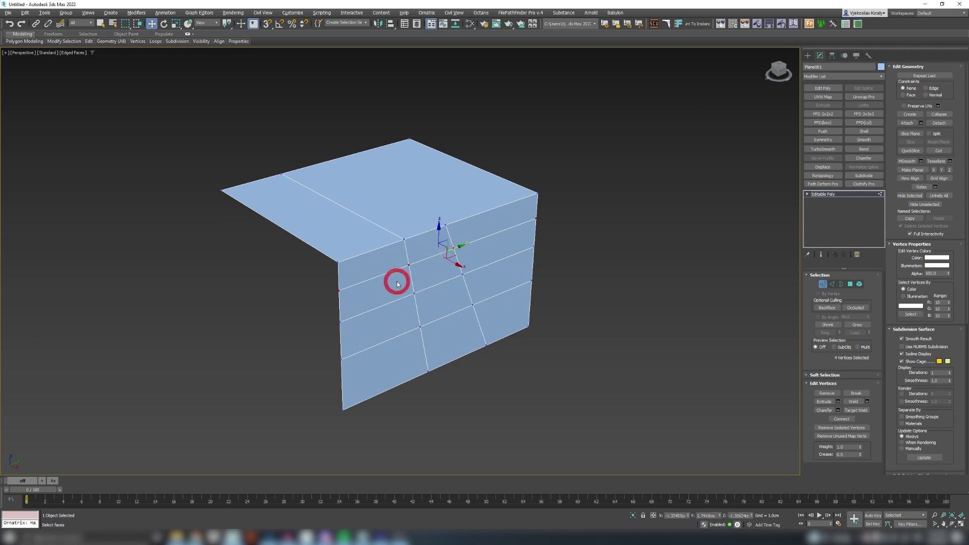
Cut another edge down the front face from its top edge to the bottom.
right_click(397, 285)
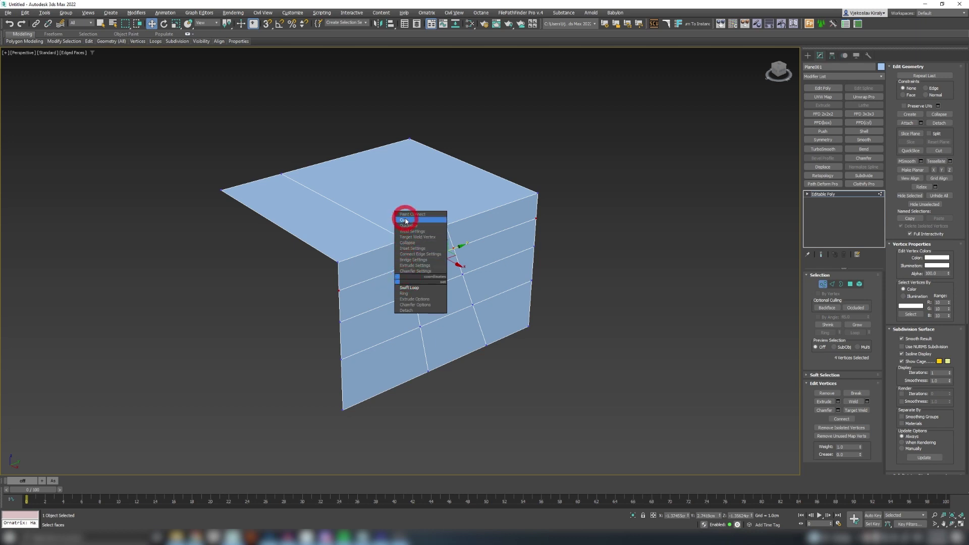
key(Escape)
right_click(405, 281)
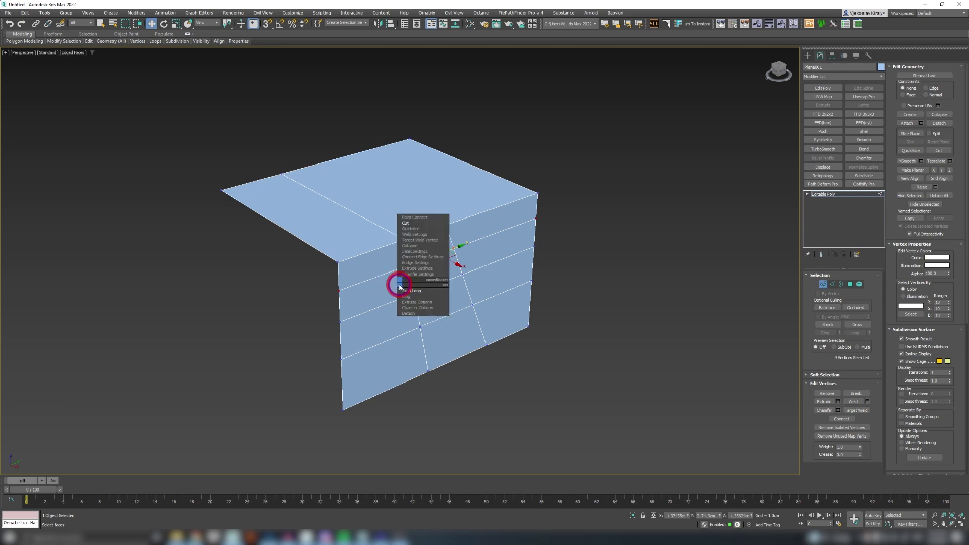
key(alt+c)
click(380, 276)
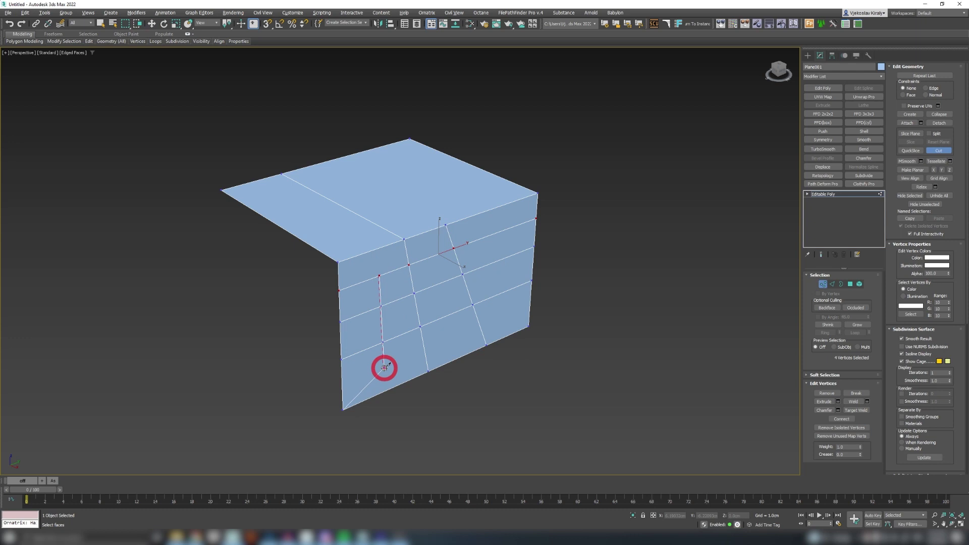
click(385, 386)
right_click(368, 255)
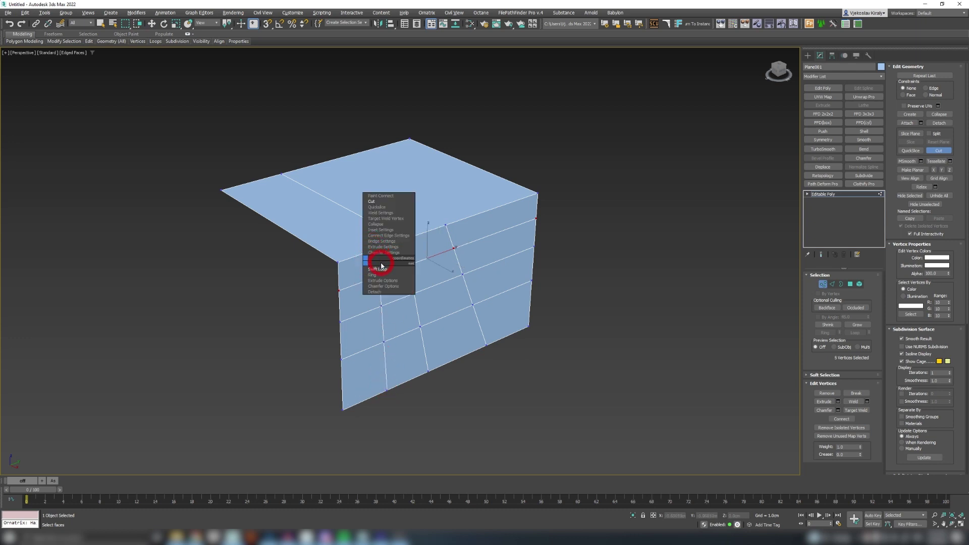
click(382, 263)
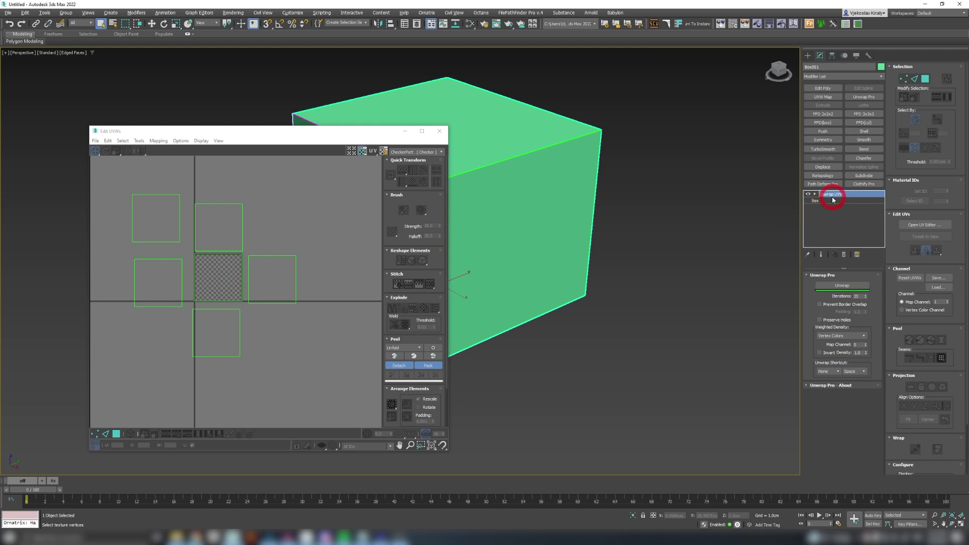
Split the left UV square's top edge apart in Edit UVWs.
click(139, 275)
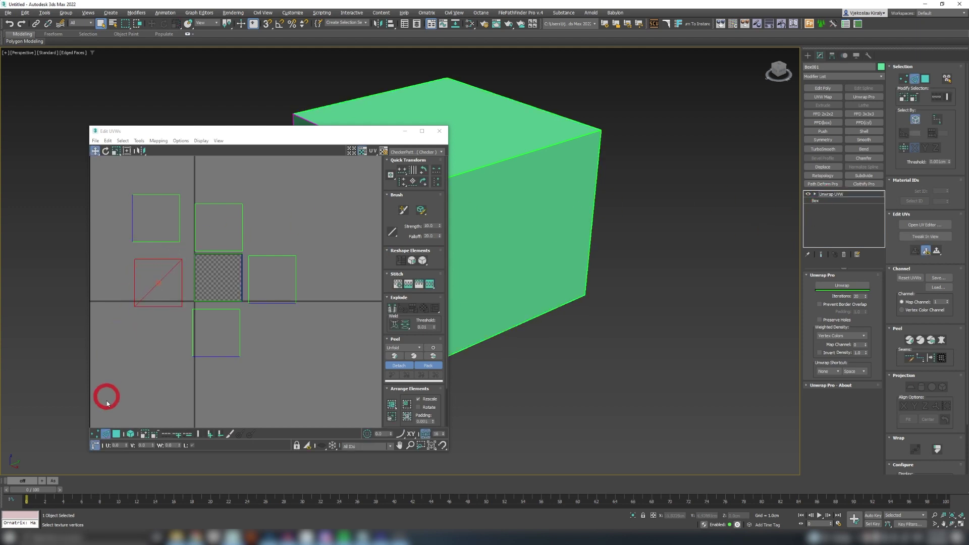
click(151, 259)
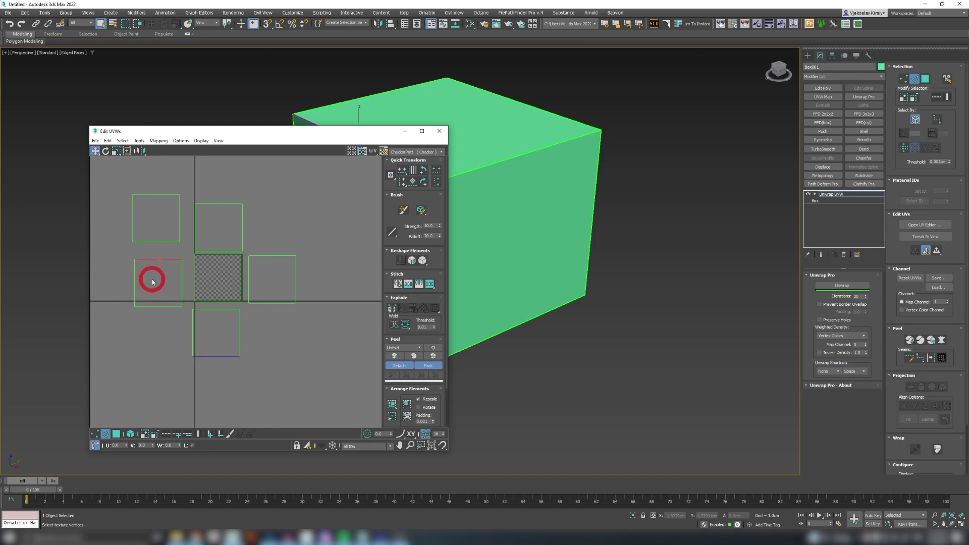
right_click(152, 260)
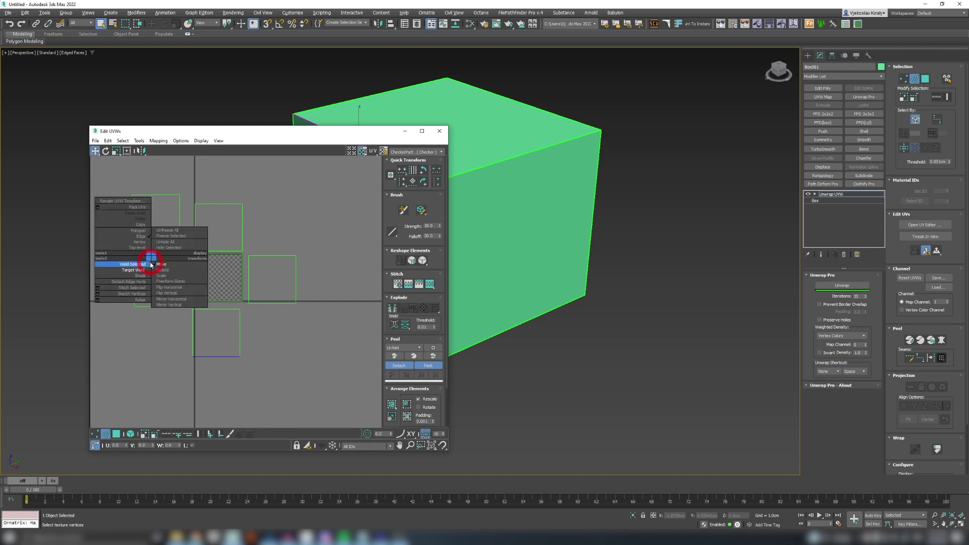
click(130, 282)
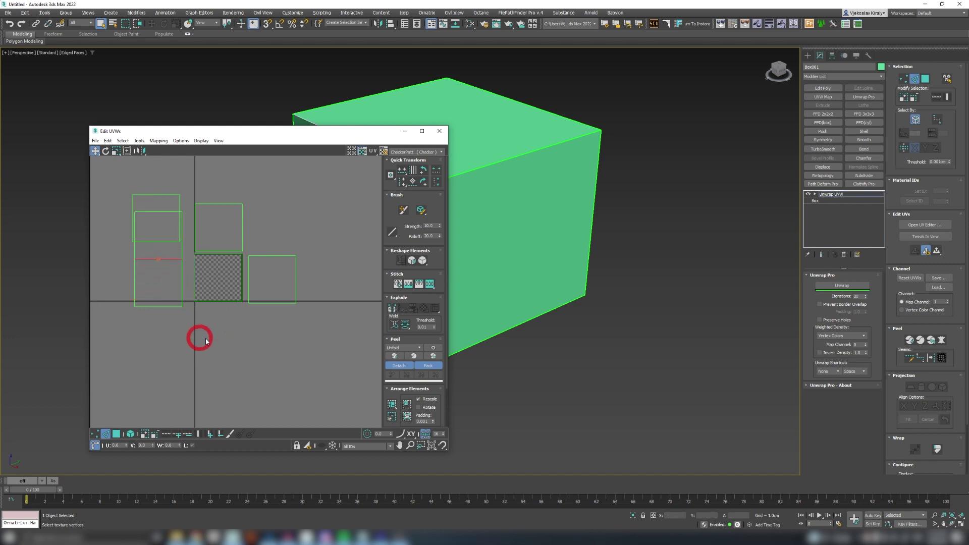
Stitch shells along the bottom edges of the left shell, the strip and the lower shell.
click(158, 307)
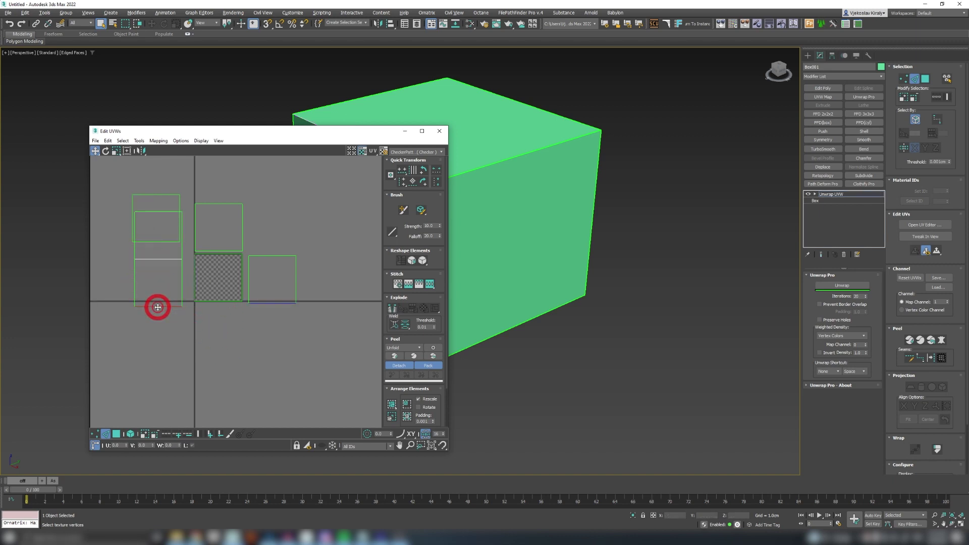
right_click(159, 306)
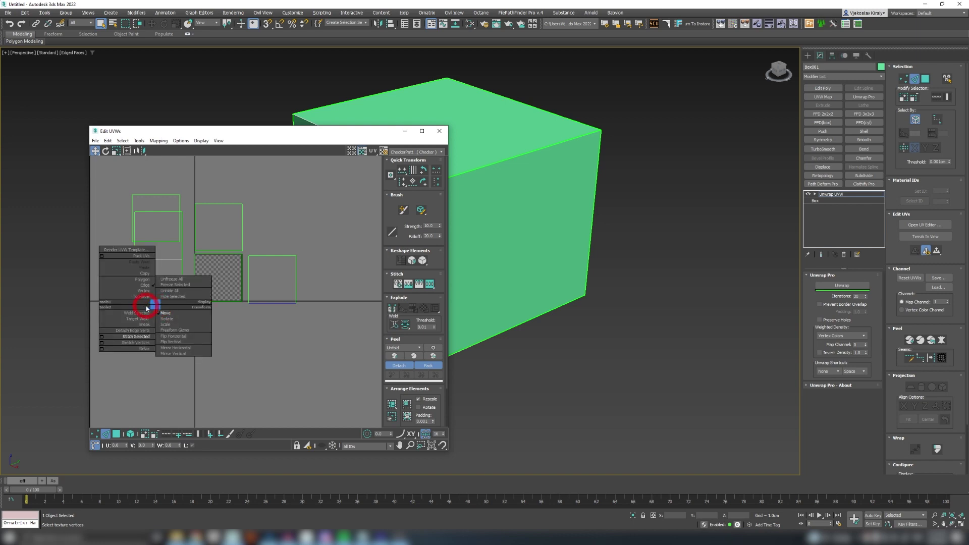
click(141, 336)
click(155, 351)
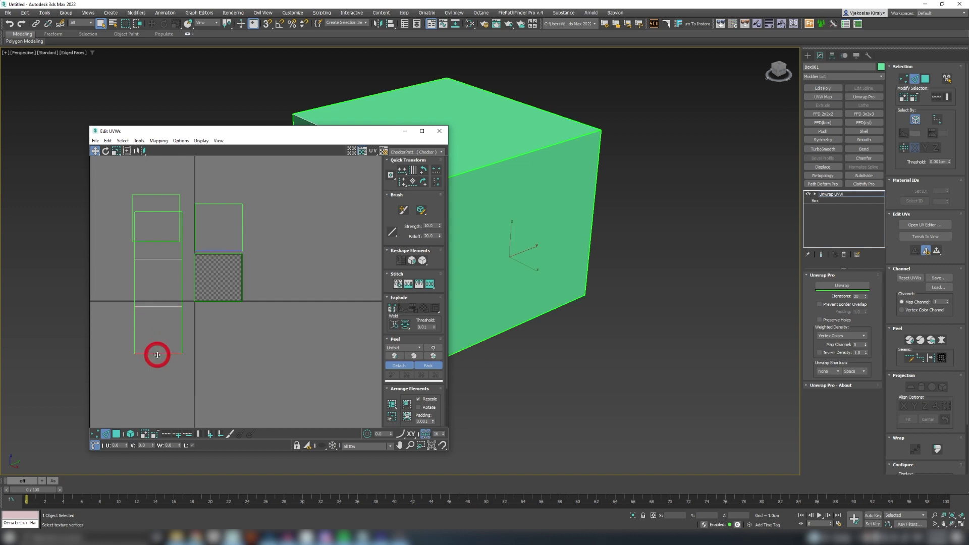
right_click(157, 352)
click(146, 353)
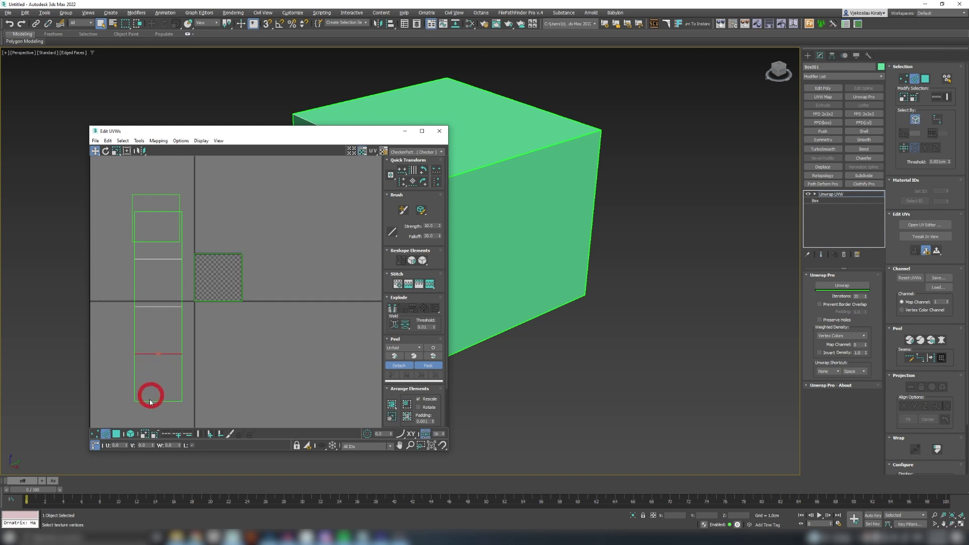
click(152, 401)
right_click(152, 401)
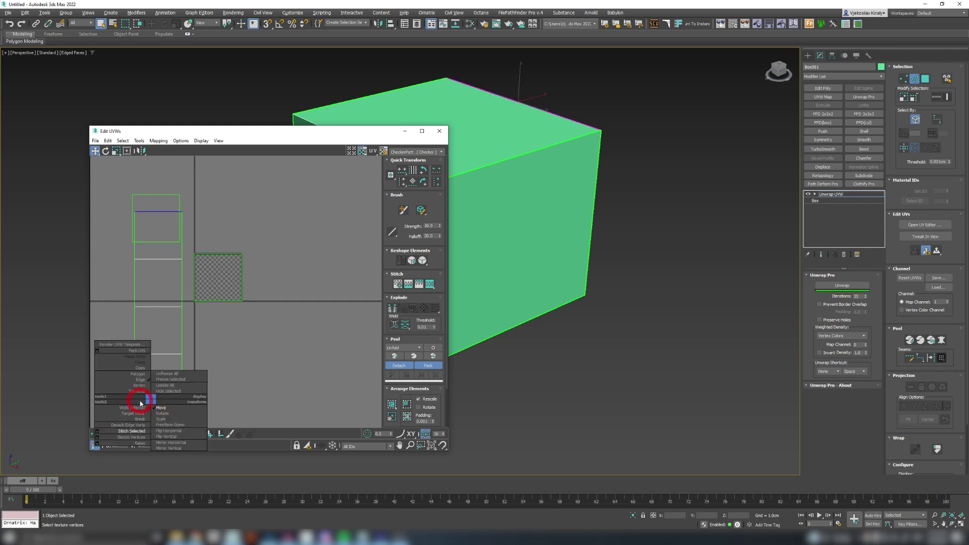
click(139, 407)
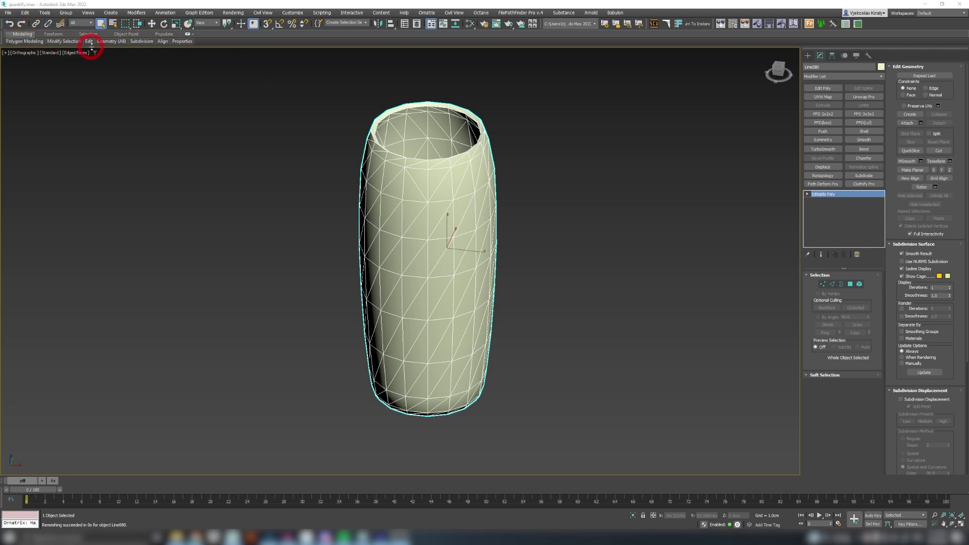
mouse_move(111, 41)
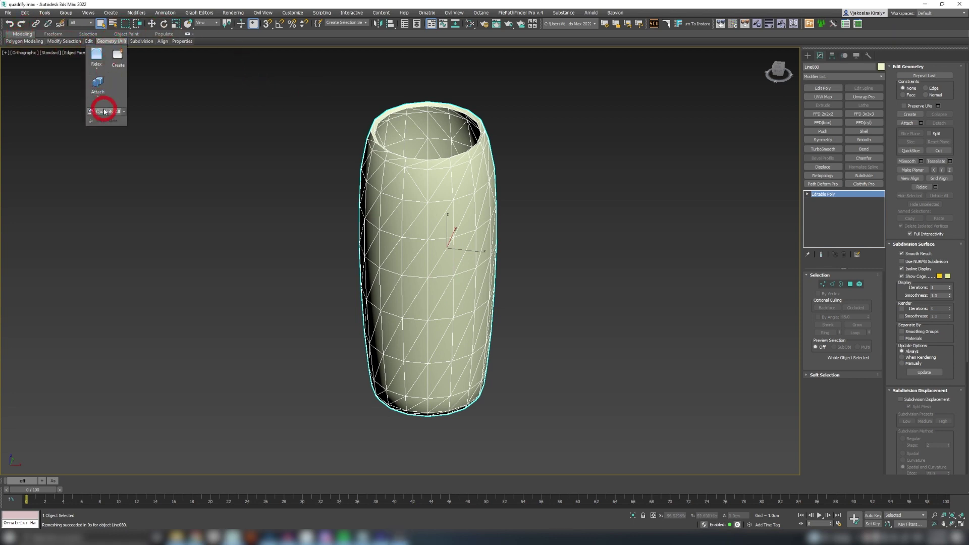
Convert all the vase mesh's triangles into quads with Quadrify All.
click(102, 114)
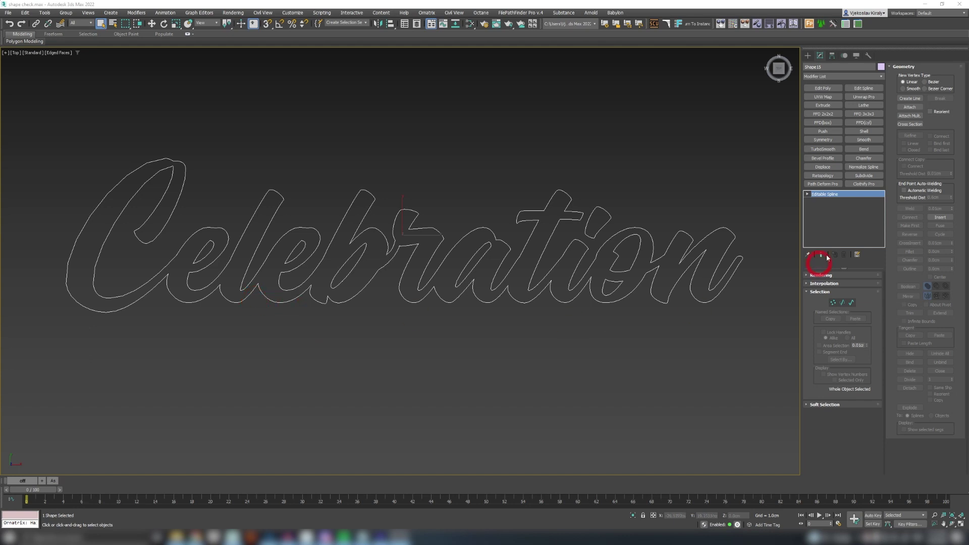
Test an Extrude on the Celebration spline, delete it, and return to Vertex sub-object mode.
click(831, 107)
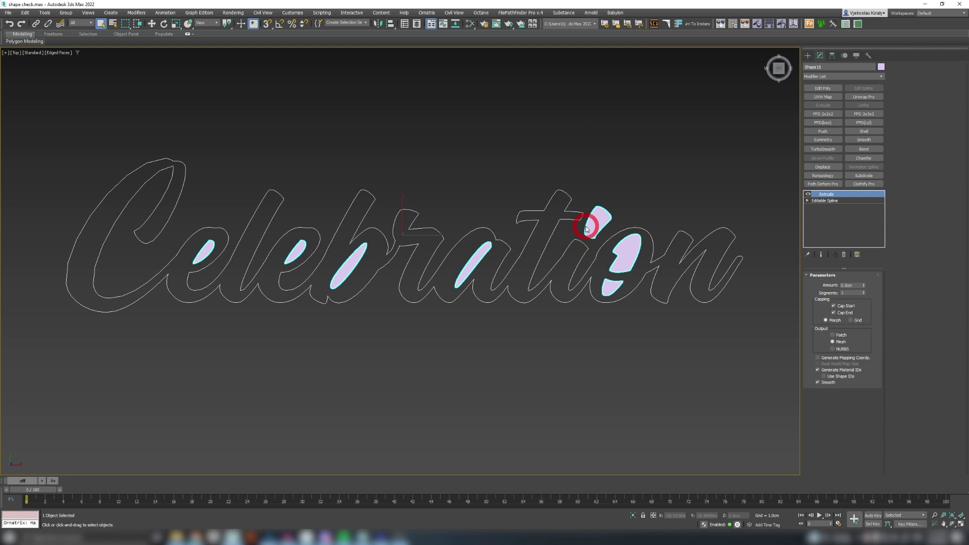
right_click(825, 194)
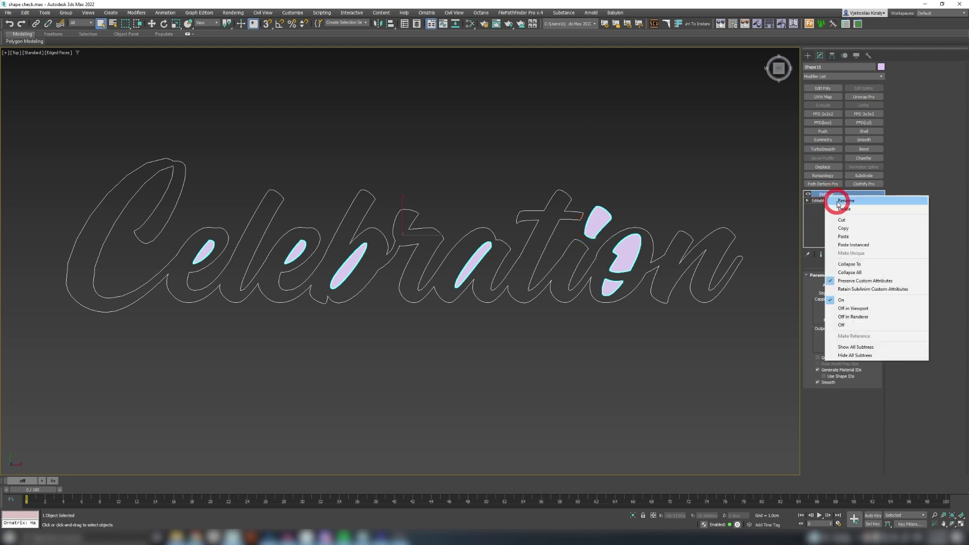
click(842, 210)
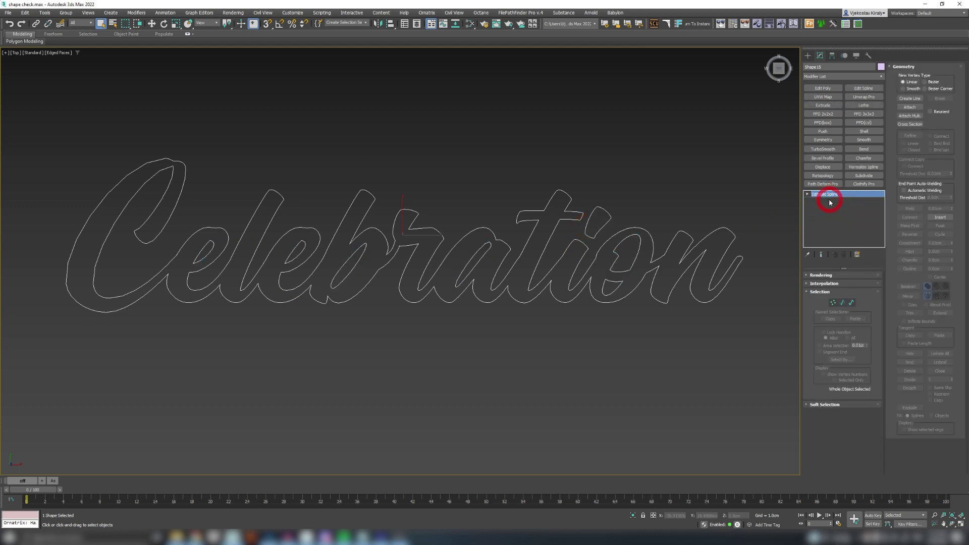
key(1)
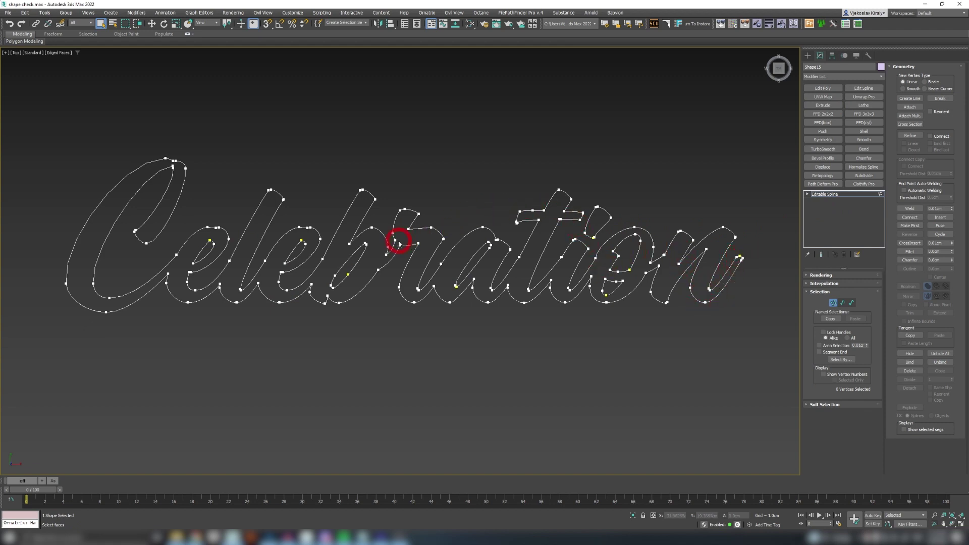
Leave vertex mode and run the Shape Check utility on the Celebration spline.
click(833, 303)
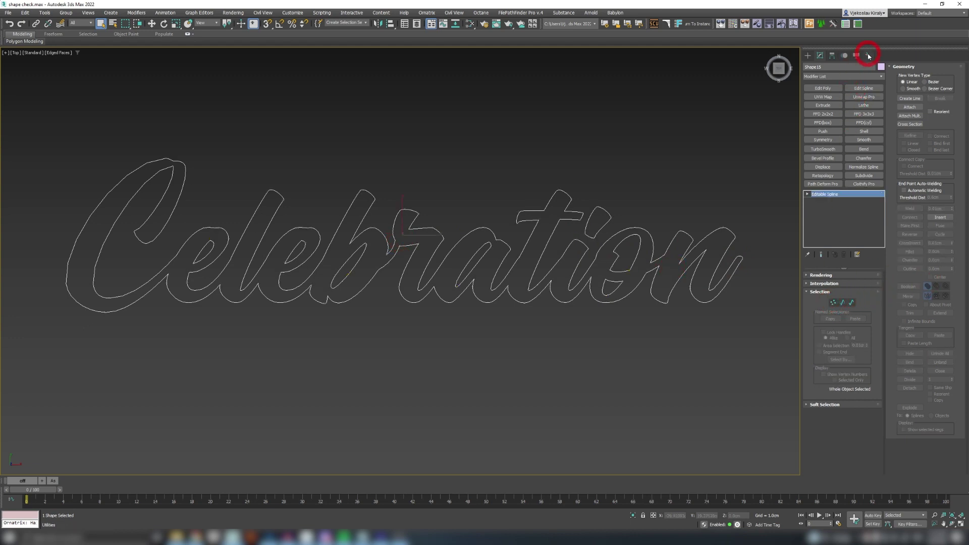
click(870, 57)
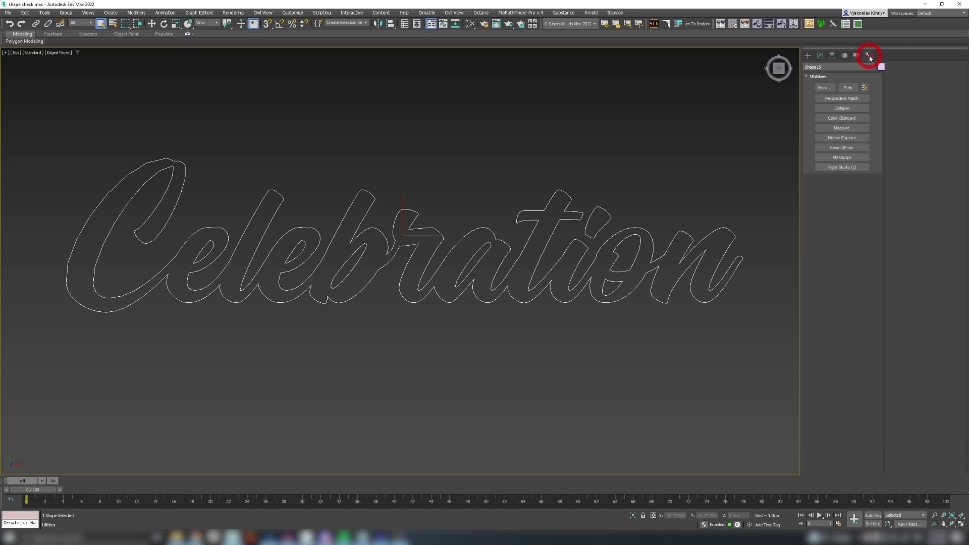
click(822, 88)
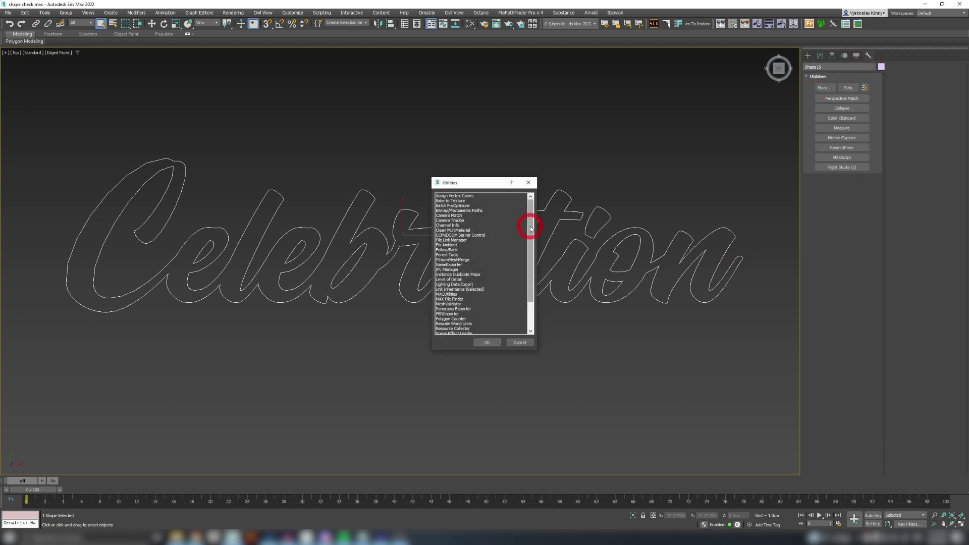
drag(530, 226, 523, 257)
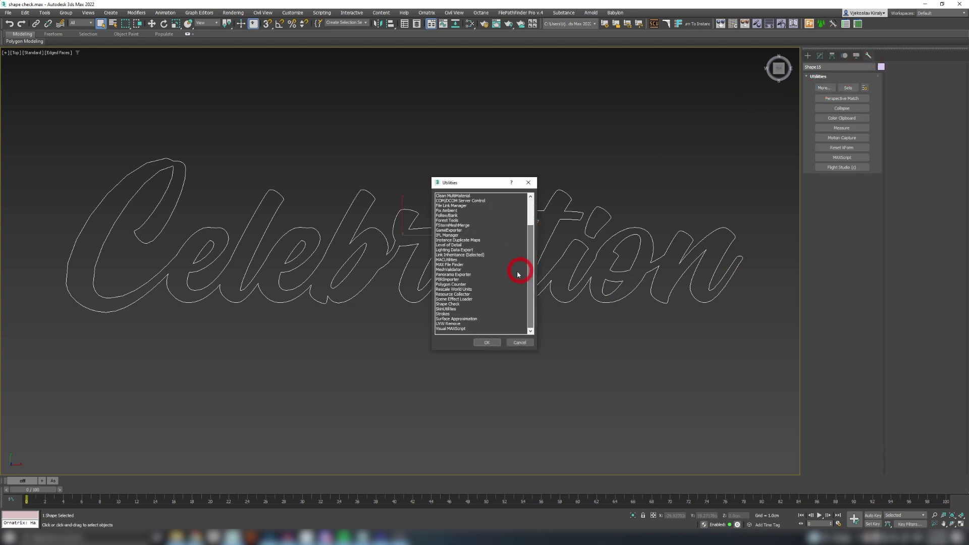
double_click(448, 305)
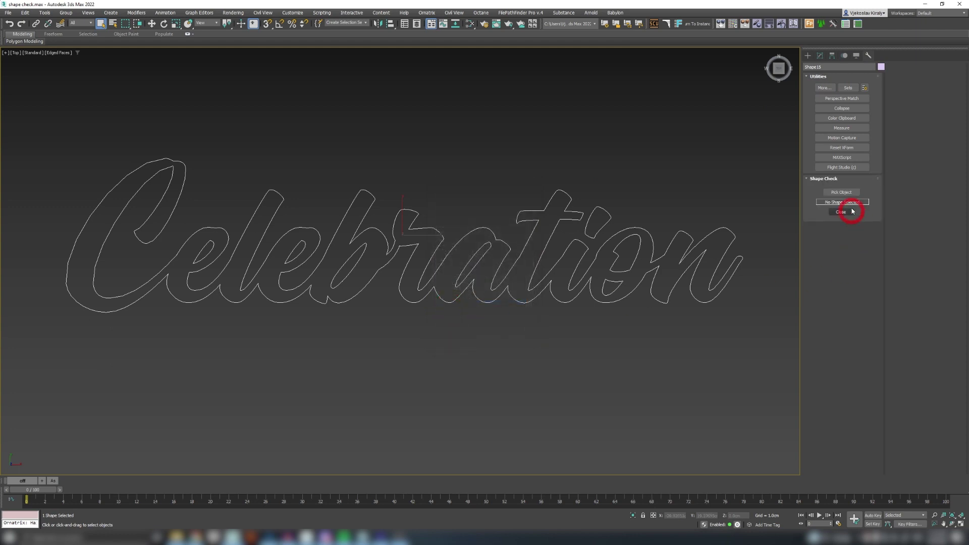
click(842, 192)
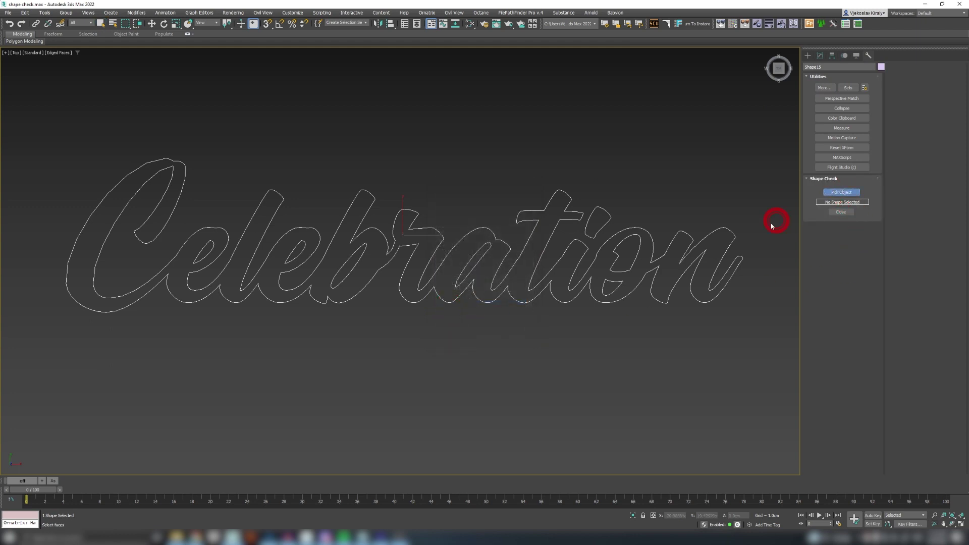
click(725, 230)
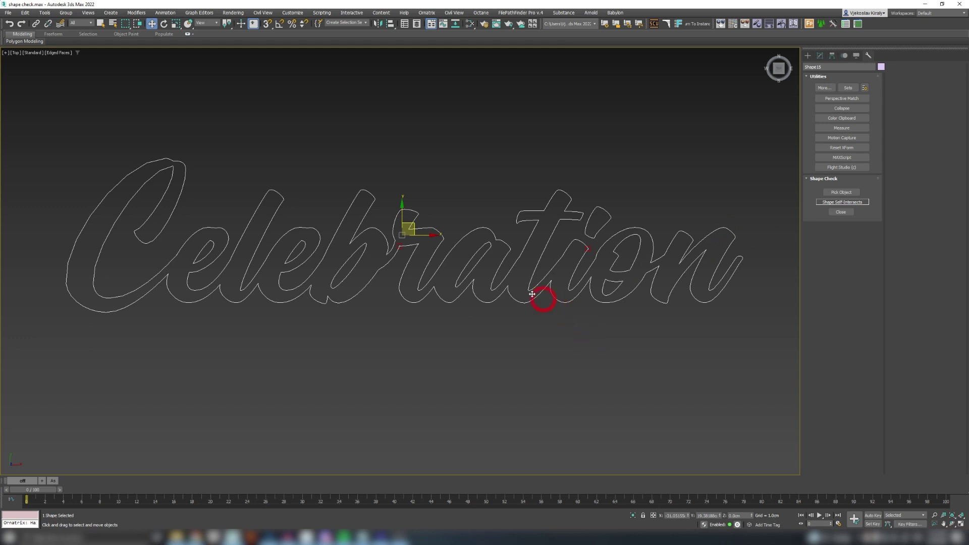
scroll(590, 249, up, 3)
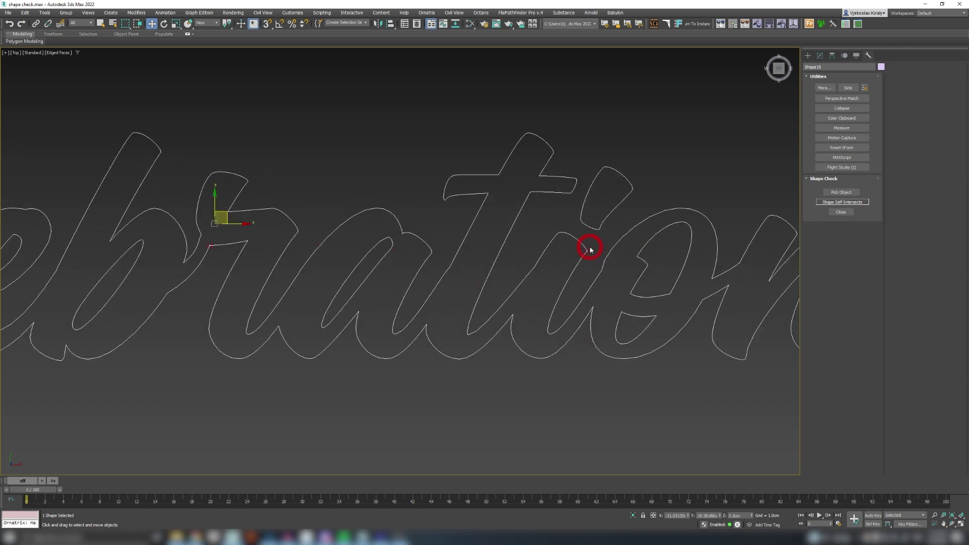
scroll(588, 245, up, 3)
scroll(584, 257, up, 1)
scroll(568, 276, up, 2)
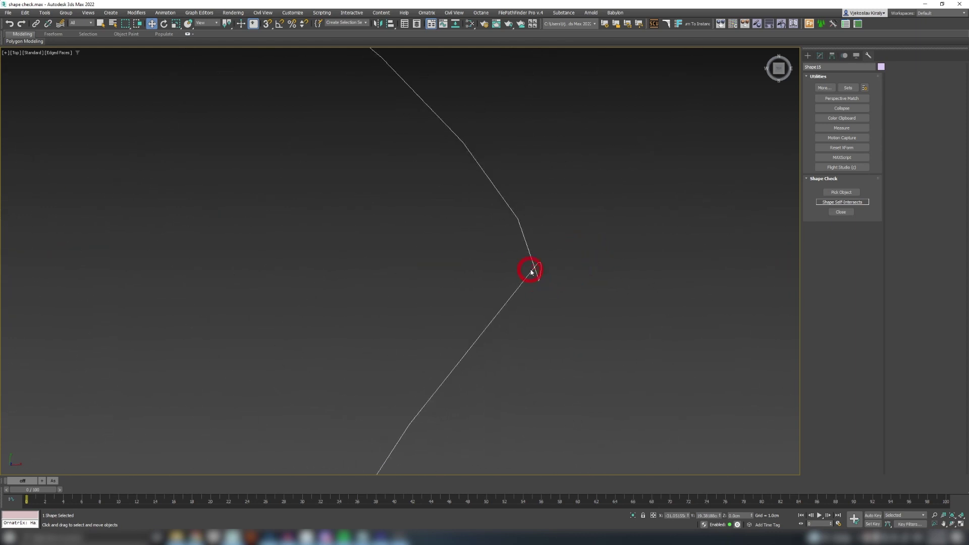
scroll(696, 250, down, 1)
scroll(688, 260, down, 2)
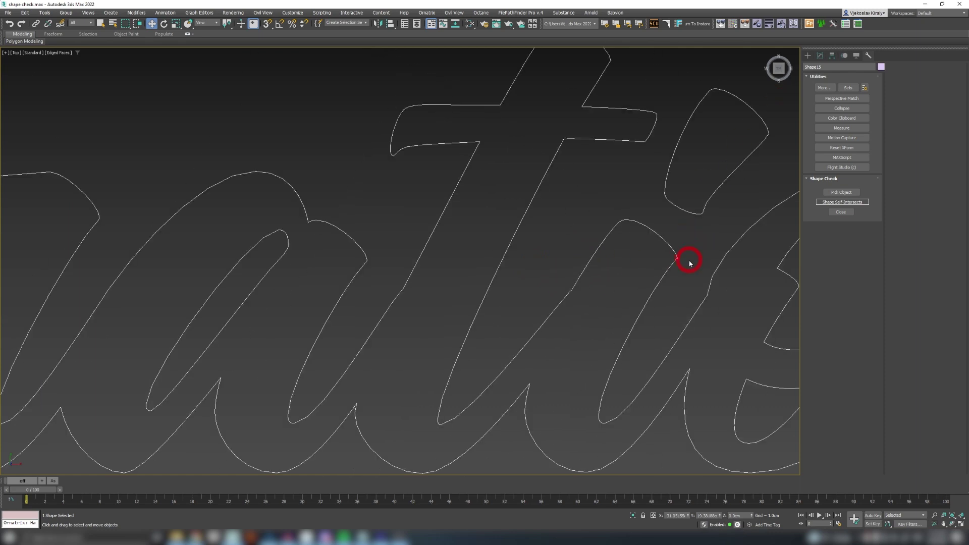
scroll(687, 260, down, 2)
scroll(411, 246, up, 2)
scroll(424, 258, up, 3)
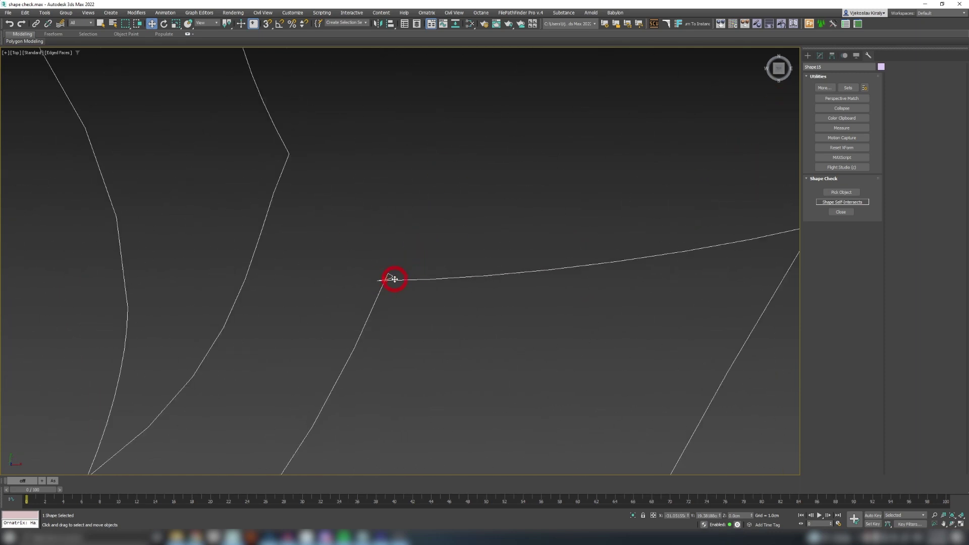
scroll(394, 279, down, 2)
scroll(328, 264, down, 3)
scroll(333, 265, down, 2)
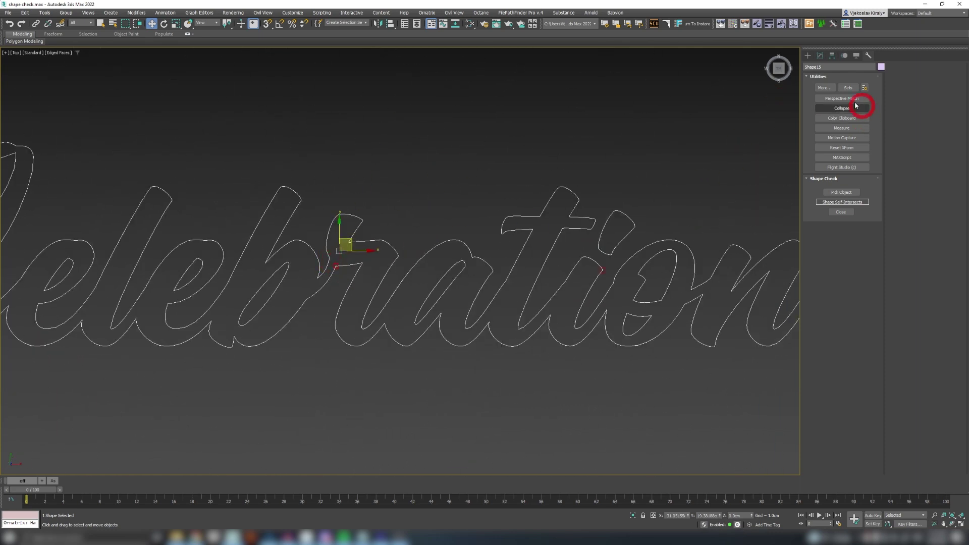
Move the first crossing vertex on the Celebration spline and re-run Shape Check.
click(819, 57)
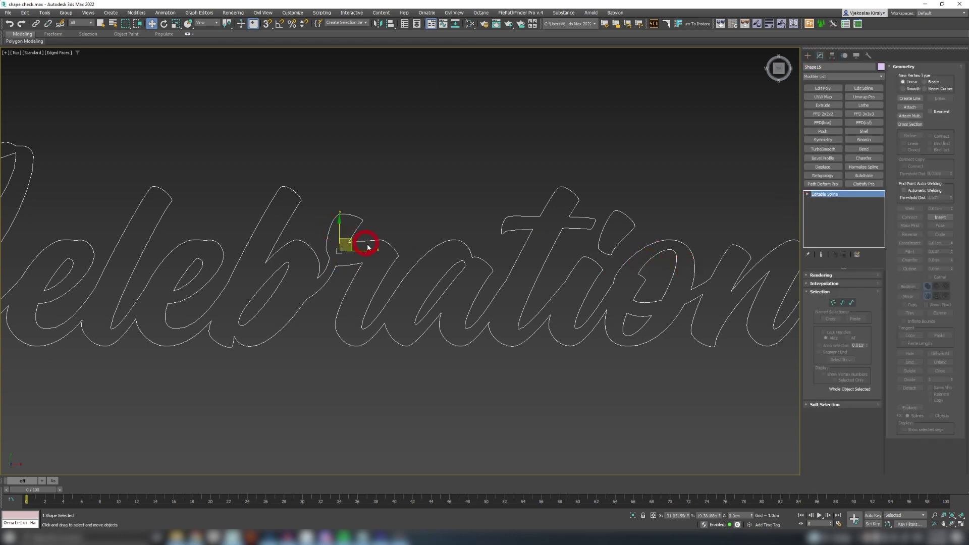
scroll(368, 246, up, 3)
scroll(359, 265, up, 3)
key(1)
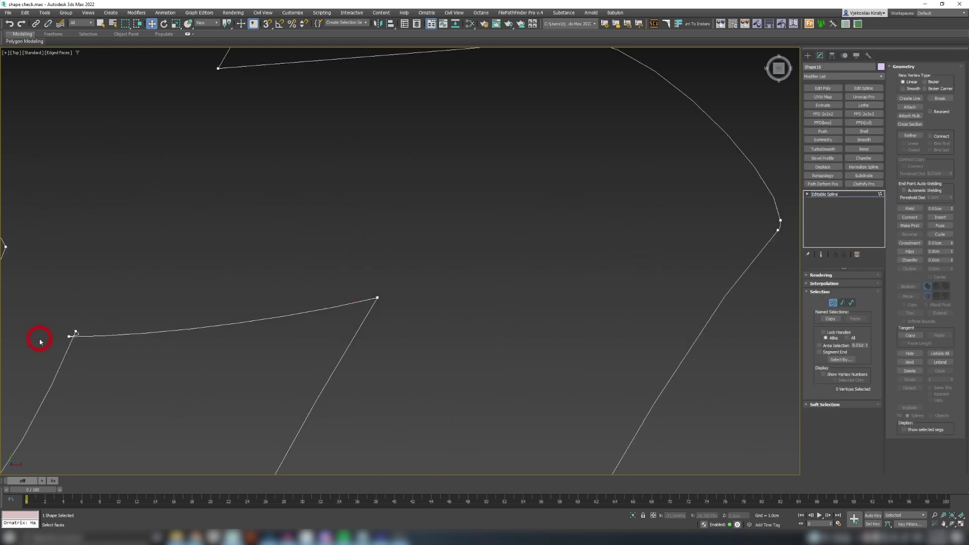
scroll(114, 337, up, 3)
click(152, 329)
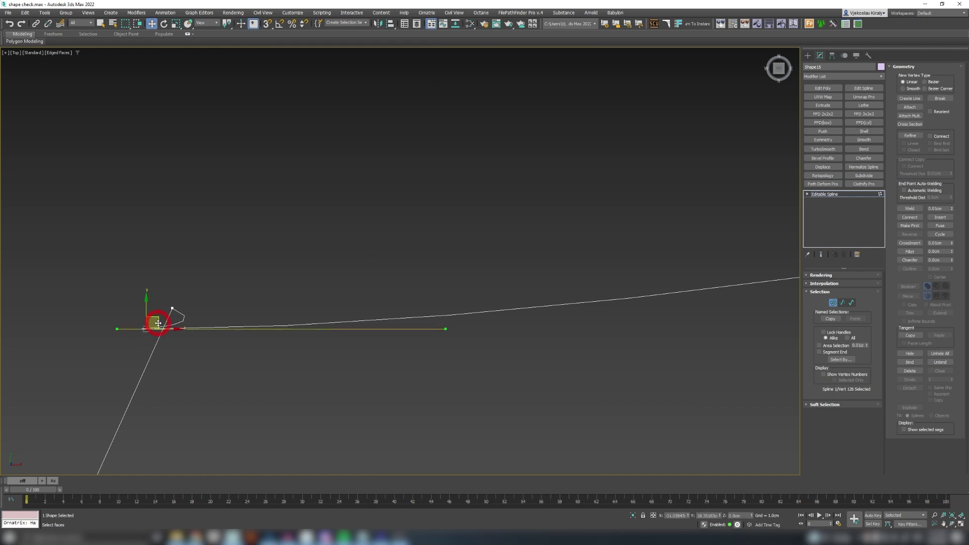
drag(155, 329, 295, 306)
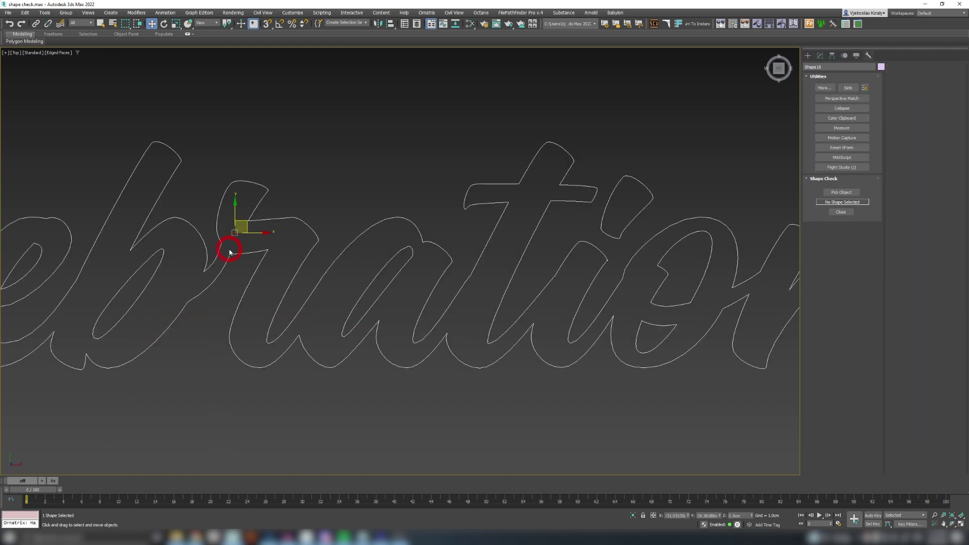
scroll(229, 252, down, 5)
click(842, 192)
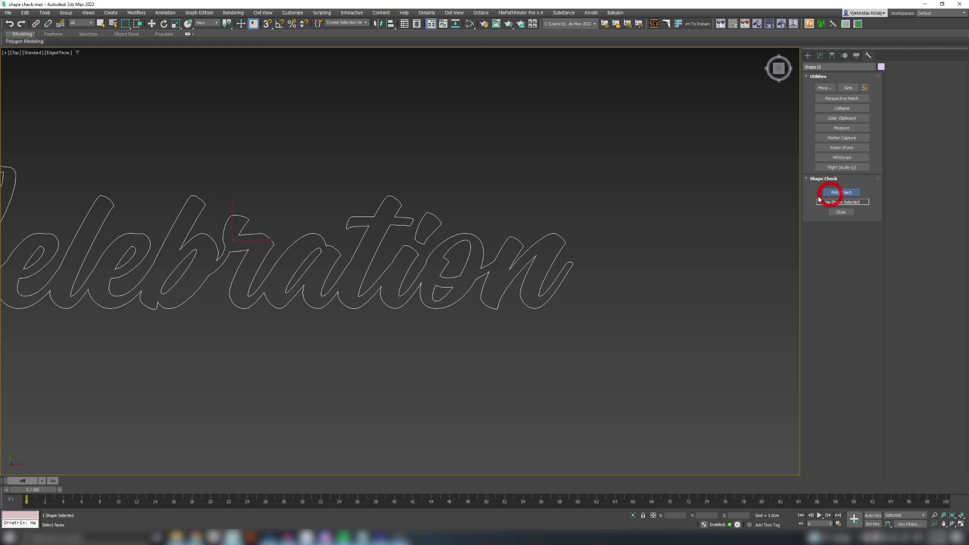
click(544, 265)
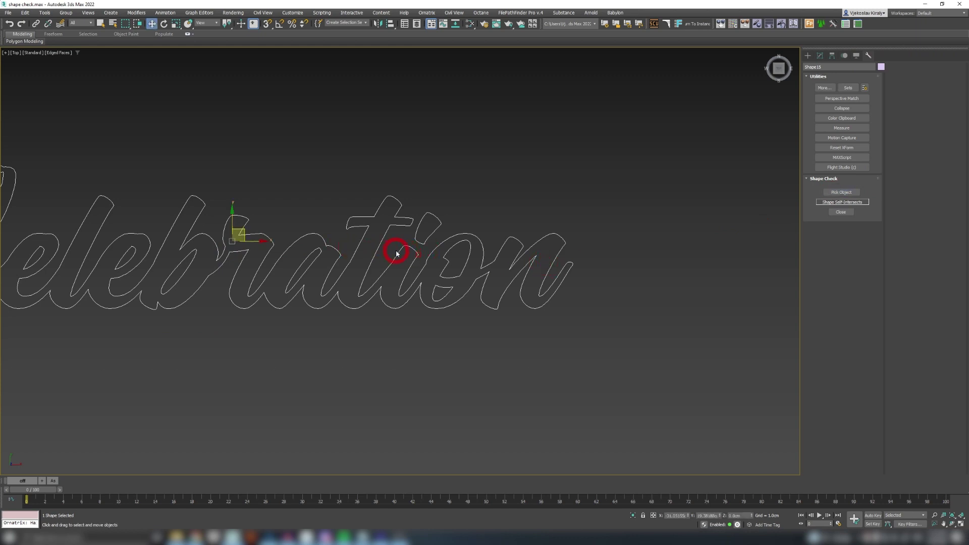
scroll(396, 253, up, 3)
scroll(418, 253, up, 4)
scroll(406, 273, up, 3)
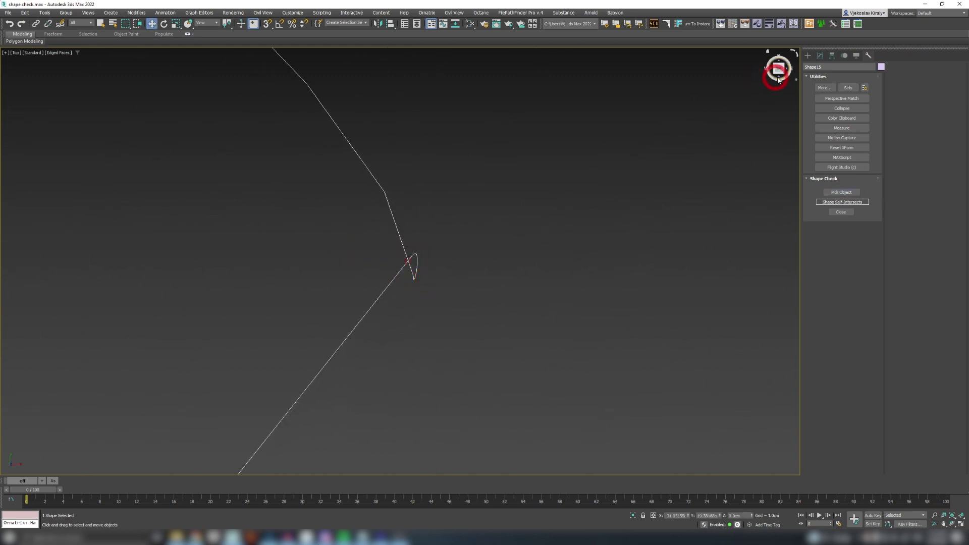
Pull the remaining crossing vertex upward, then extrude the fixed Celebration outline.
click(820, 55)
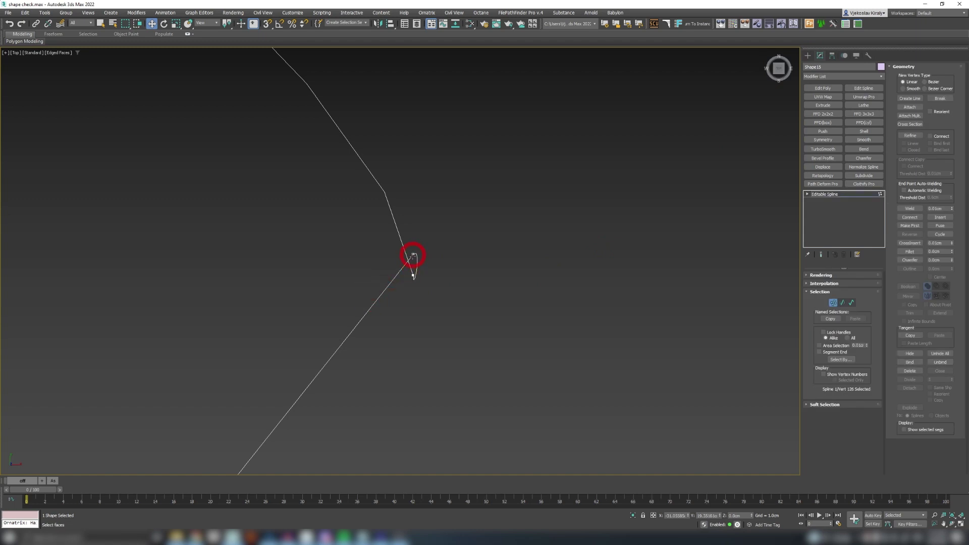
click(413, 269)
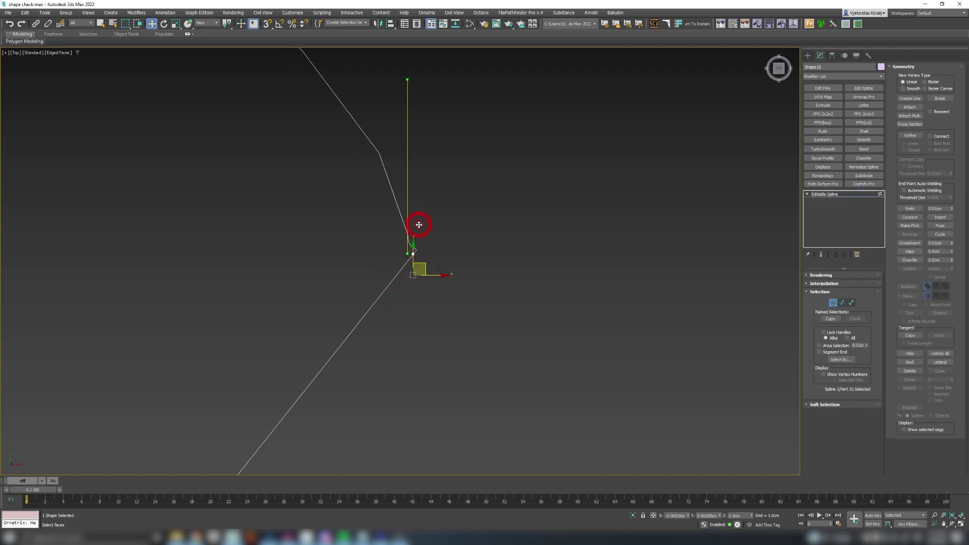
drag(417, 266, 420, 213)
scroll(637, 269, down, 1)
scroll(632, 270, down, 3)
scroll(652, 270, down, 3)
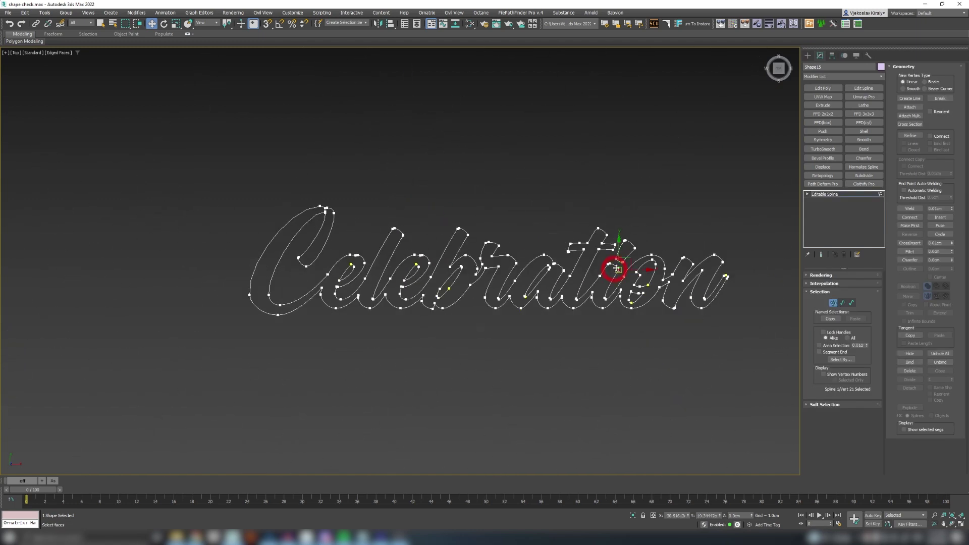
click(829, 195)
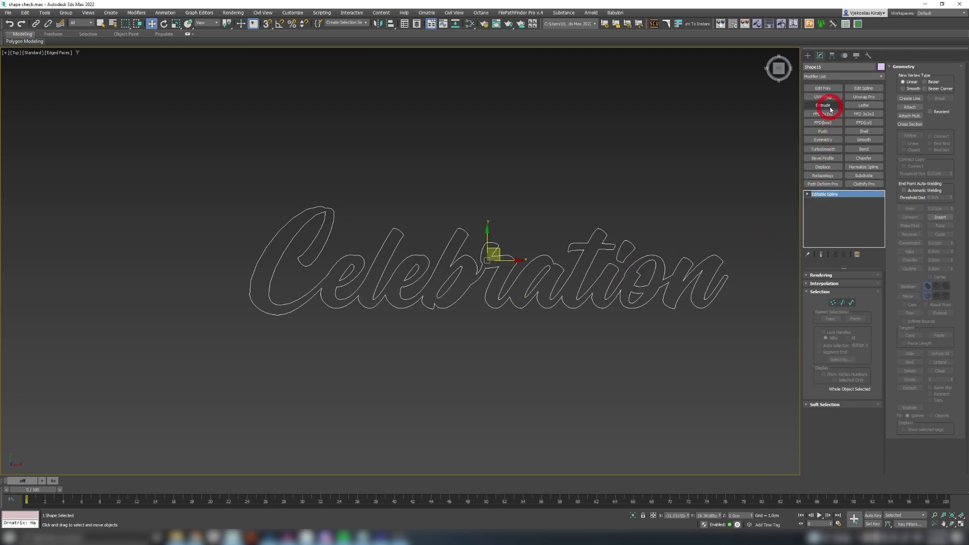
click(831, 106)
middle_drag(576, 206, 481, 193)
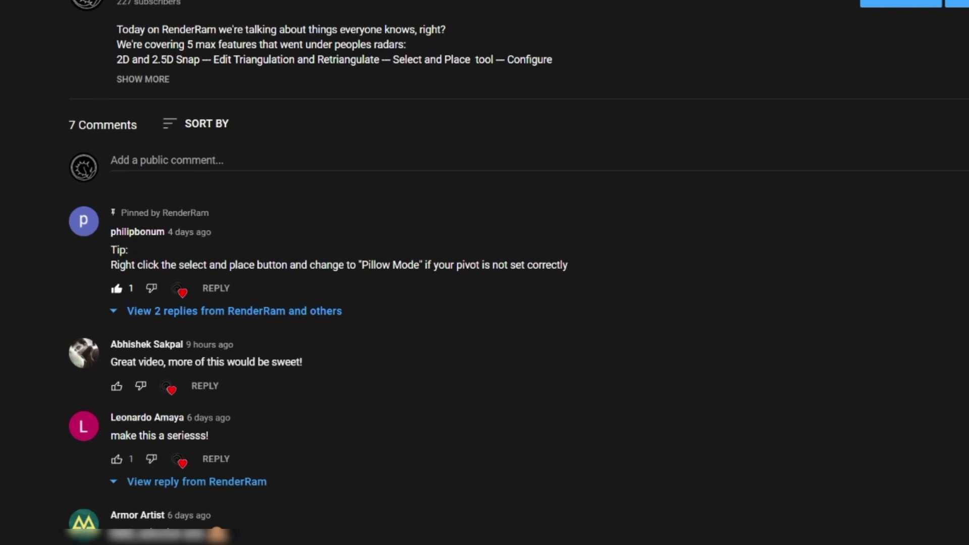